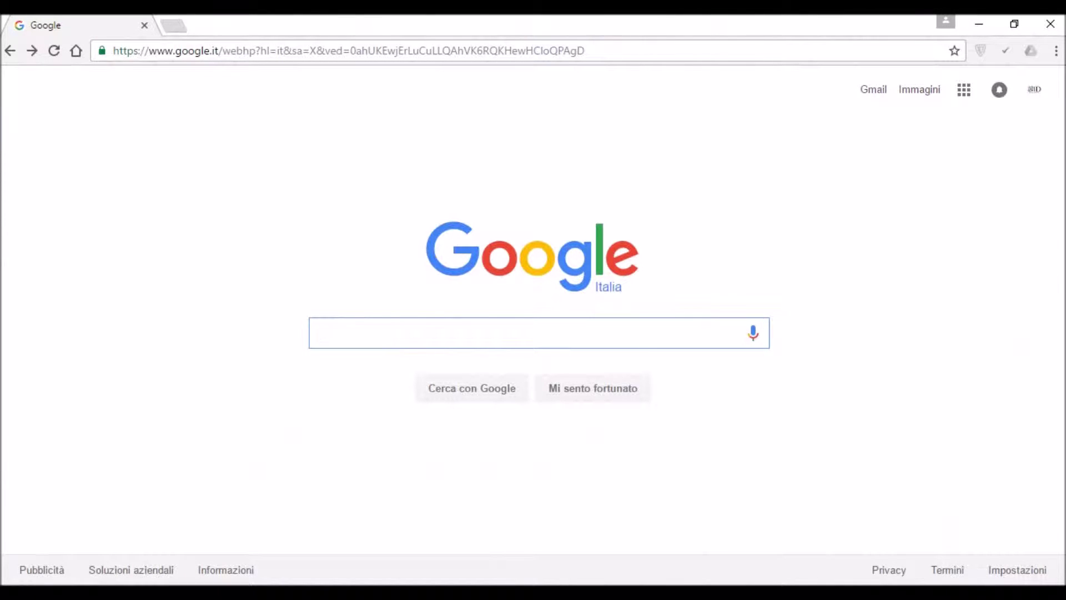
- Search Google for "caesium", open the SaeraSoft Caesium page and look through its products and download tables
type("caesium")
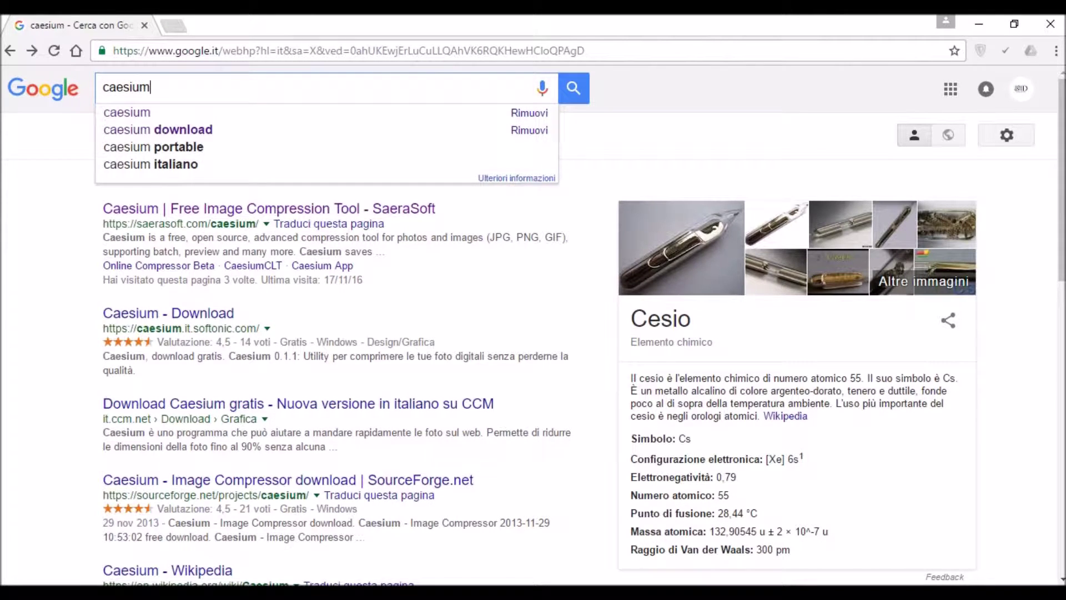
left_click(249, 210)
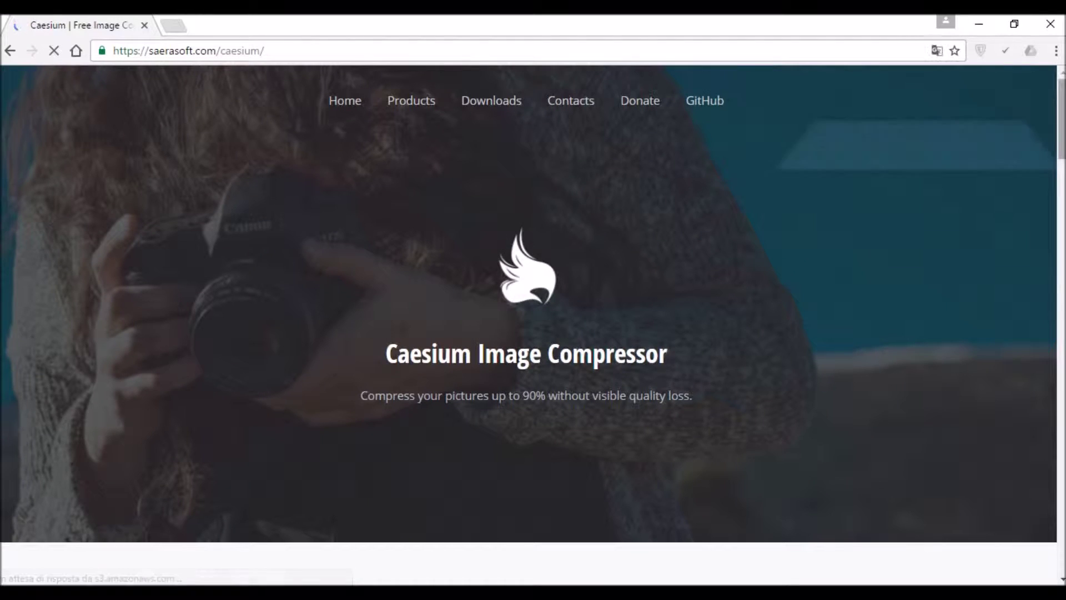
scroll(533, 322, "down", 15)
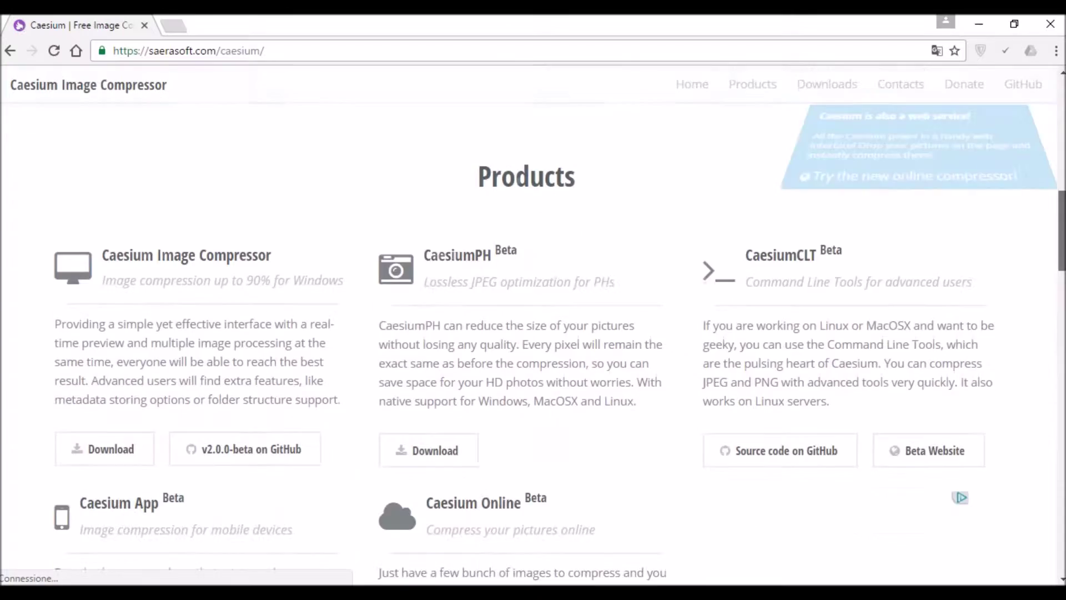
scroll(533, 344, "down", 10)
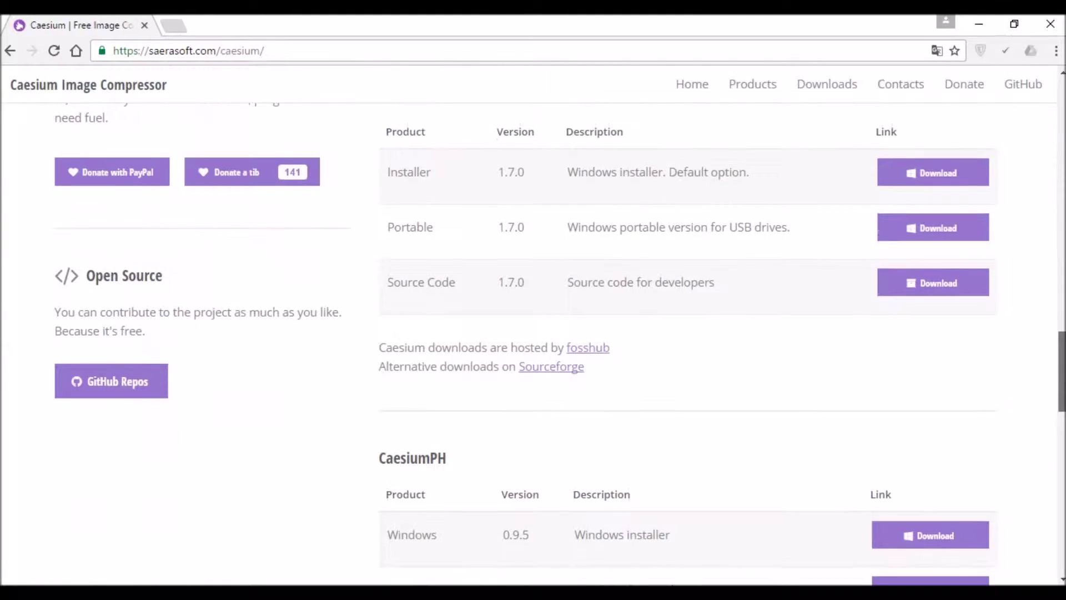
scroll(553, 151, "down", 1)
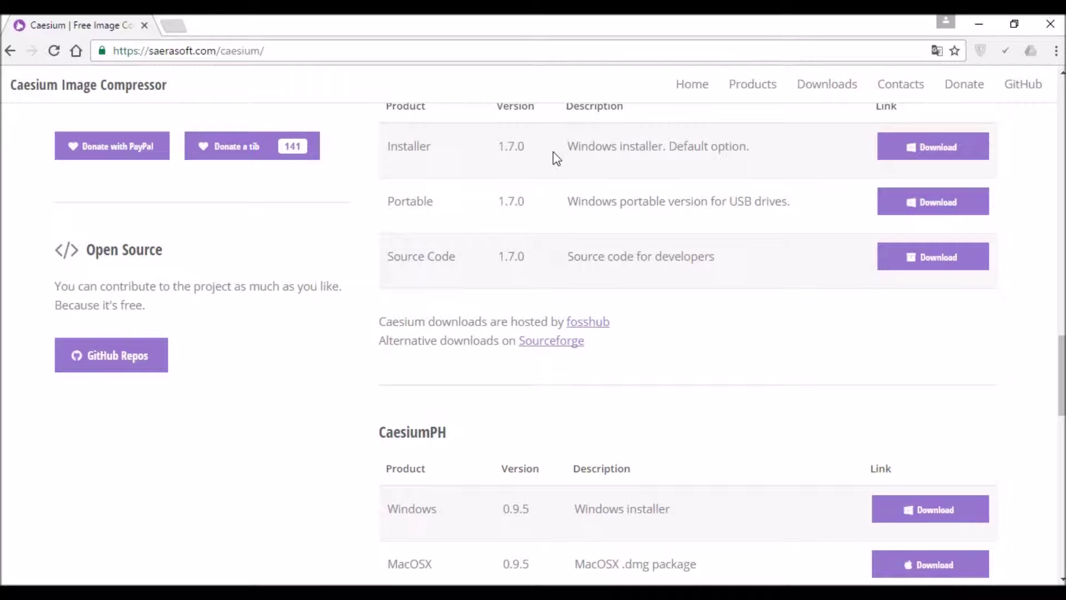
scroll(434, 419, "down", 3)
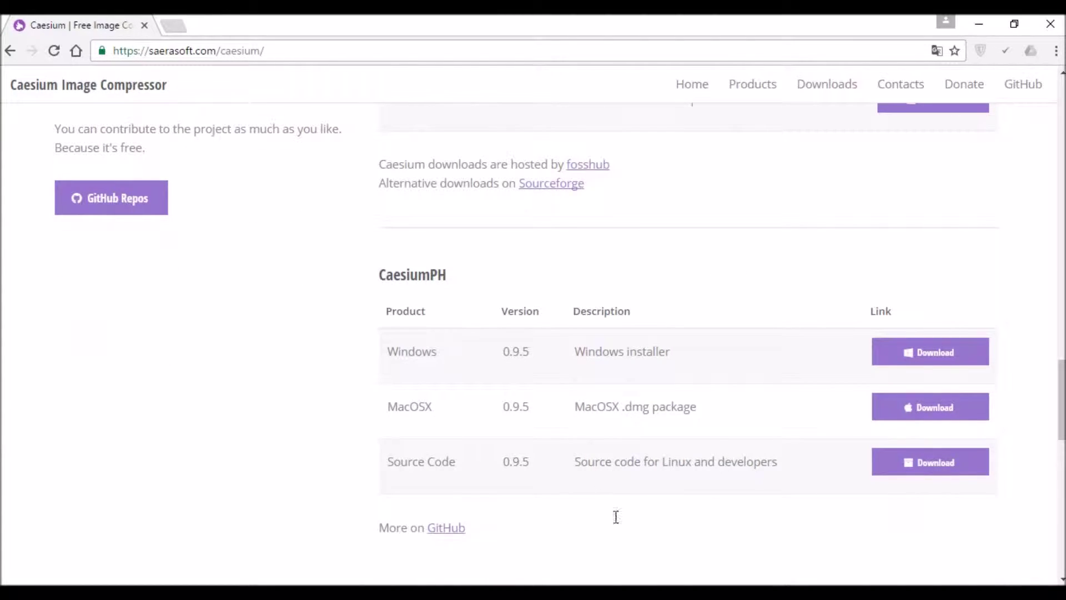
- Minimise the browser and launch Caesium from the desktop
left_click(983, 24)
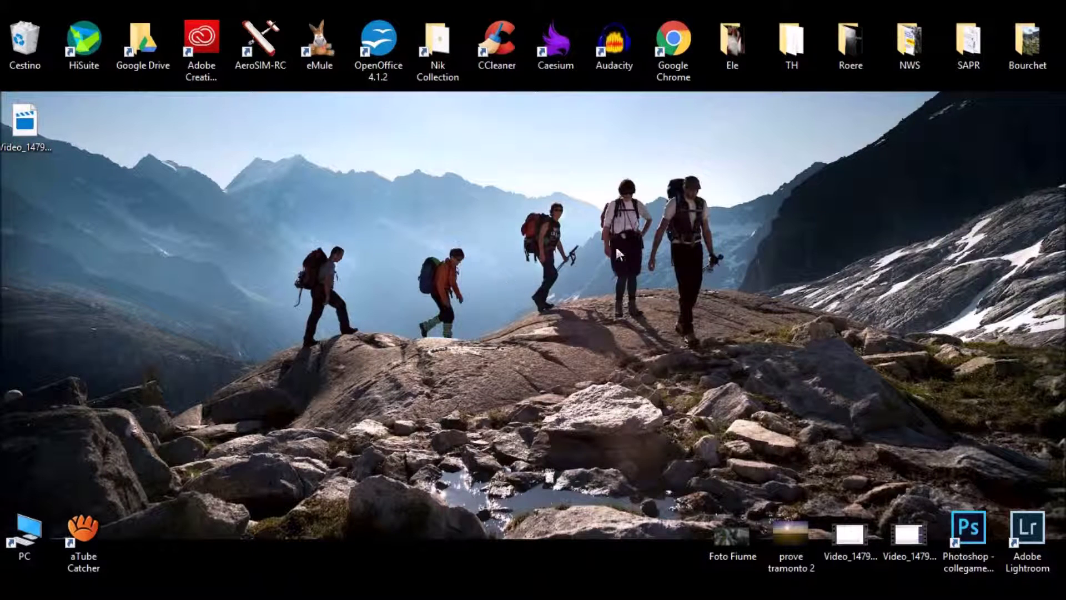
left_click(560, 58)
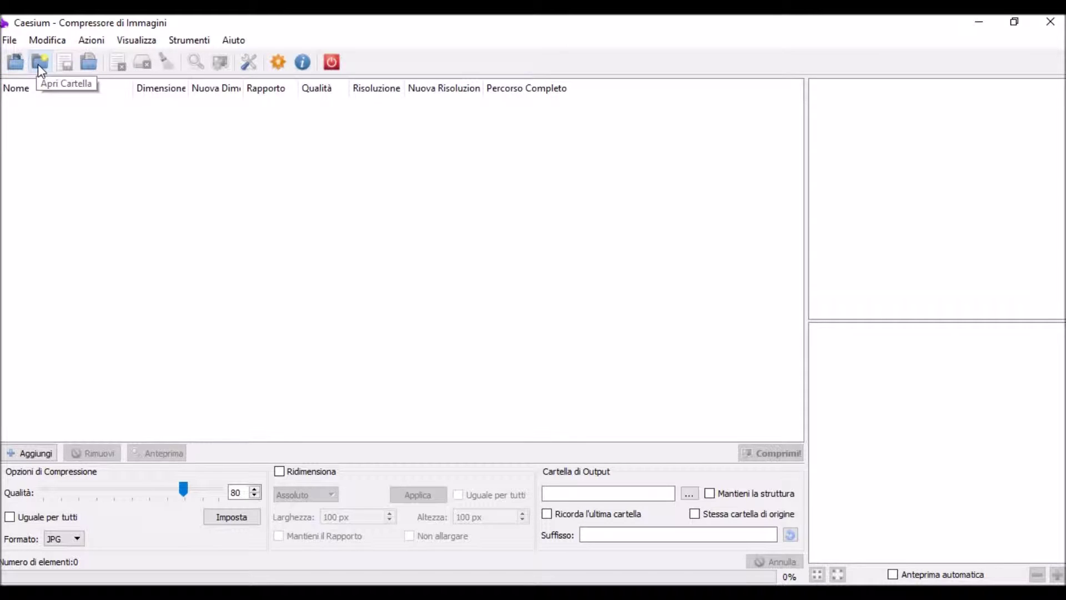
- Add the Foto Fiume image from the Desktop folder to the compression list
left_click(11, 42)
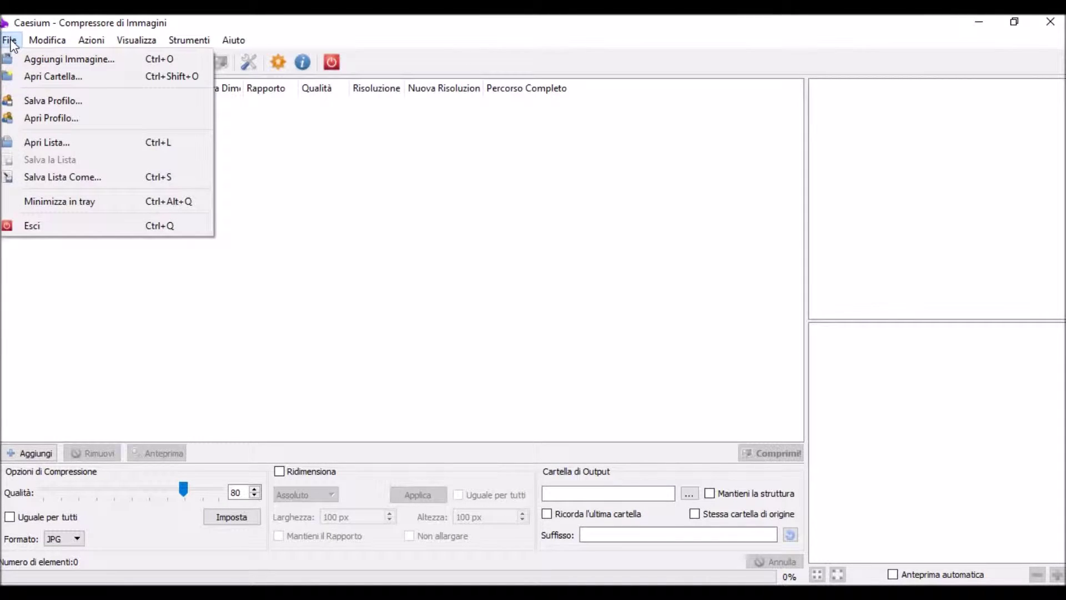
left_click(61, 60)
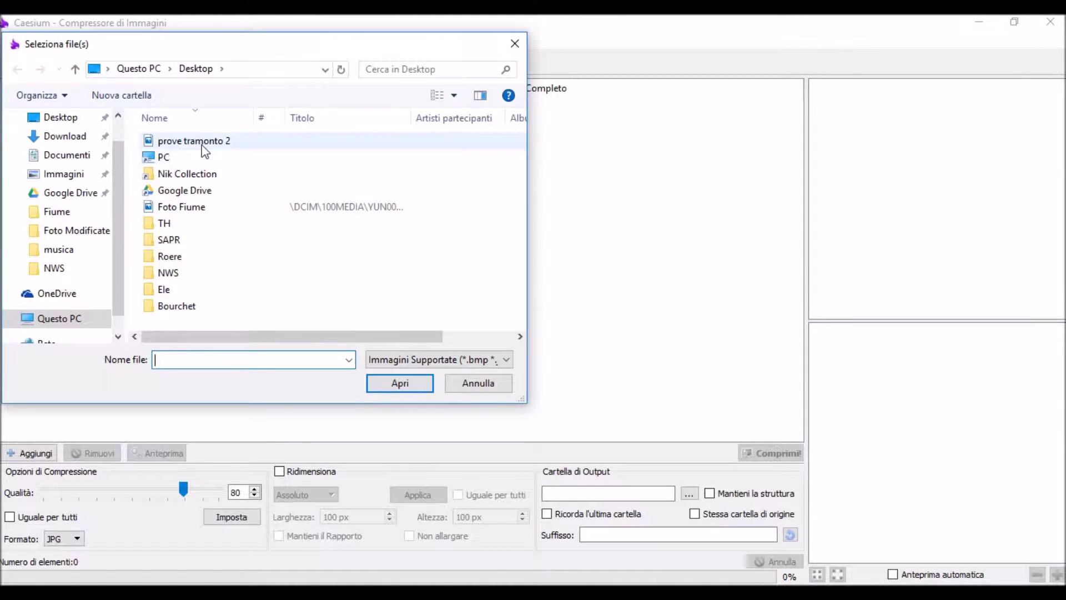
left_click(202, 209)
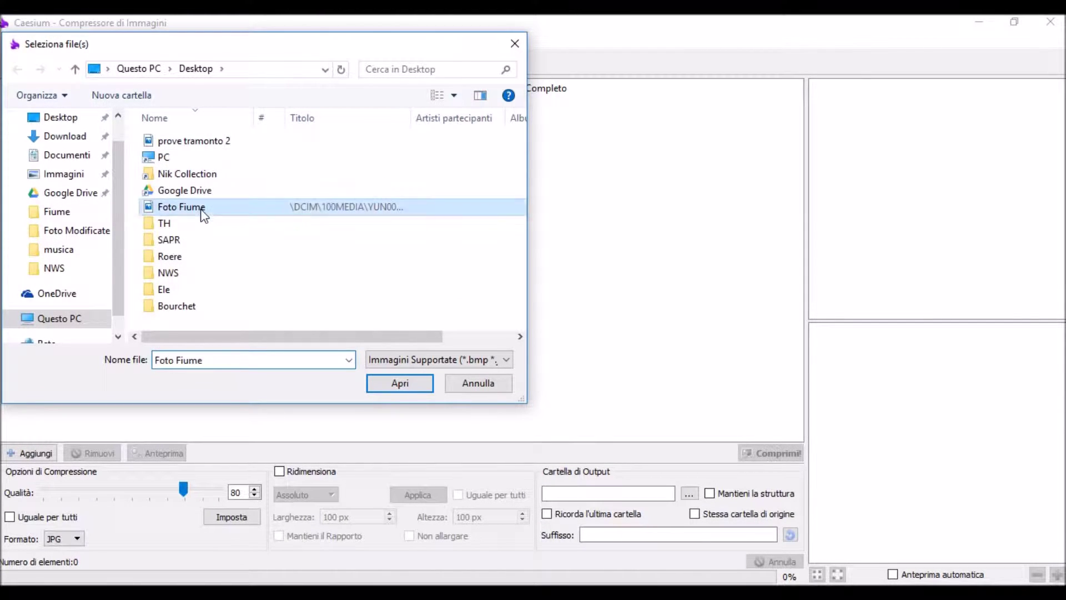
left_click(400, 381)
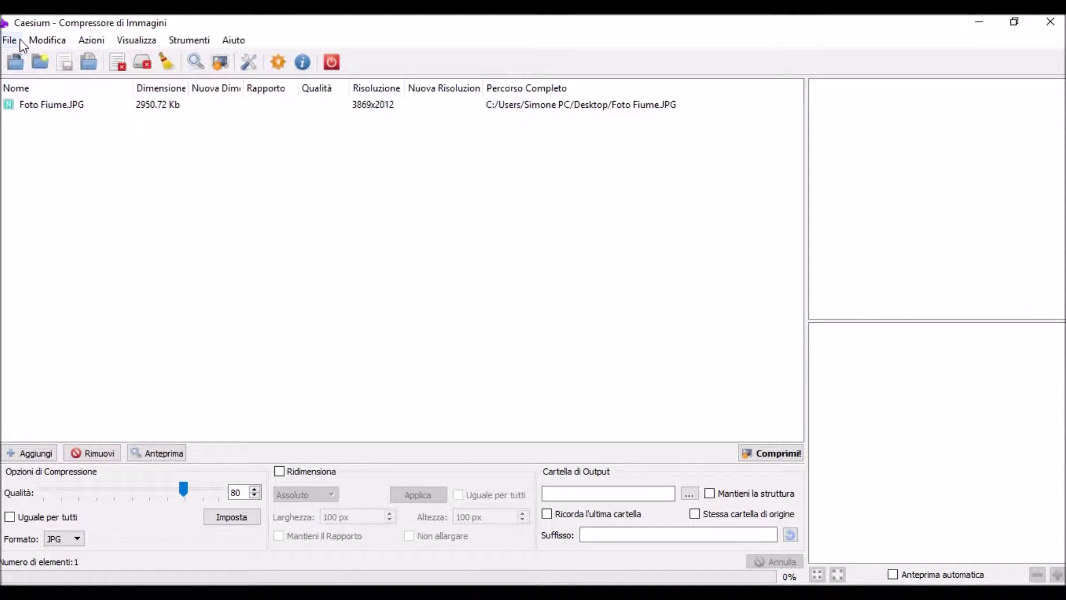
- Add all the pictures in the Immagini folder to the compression list
left_click(10, 41)
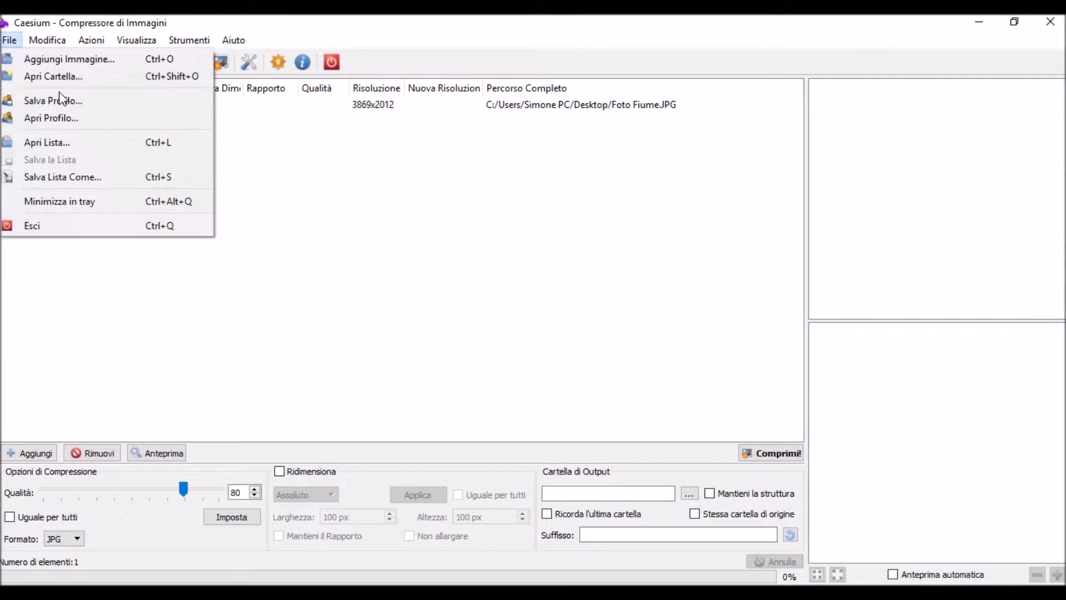
left_click(281, 174)
left_click(42, 61)
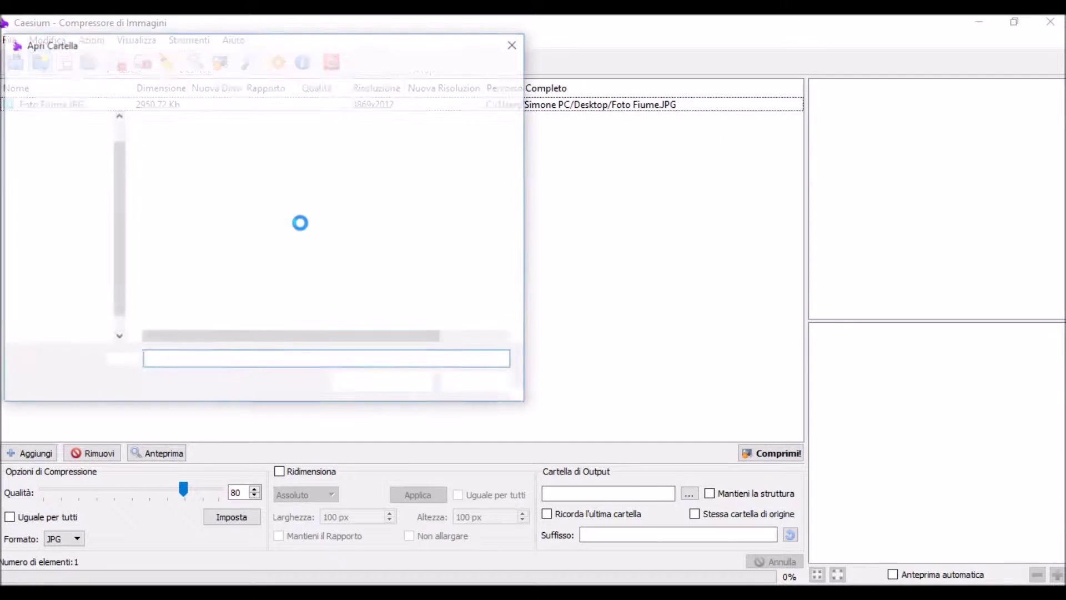
left_click(85, 175)
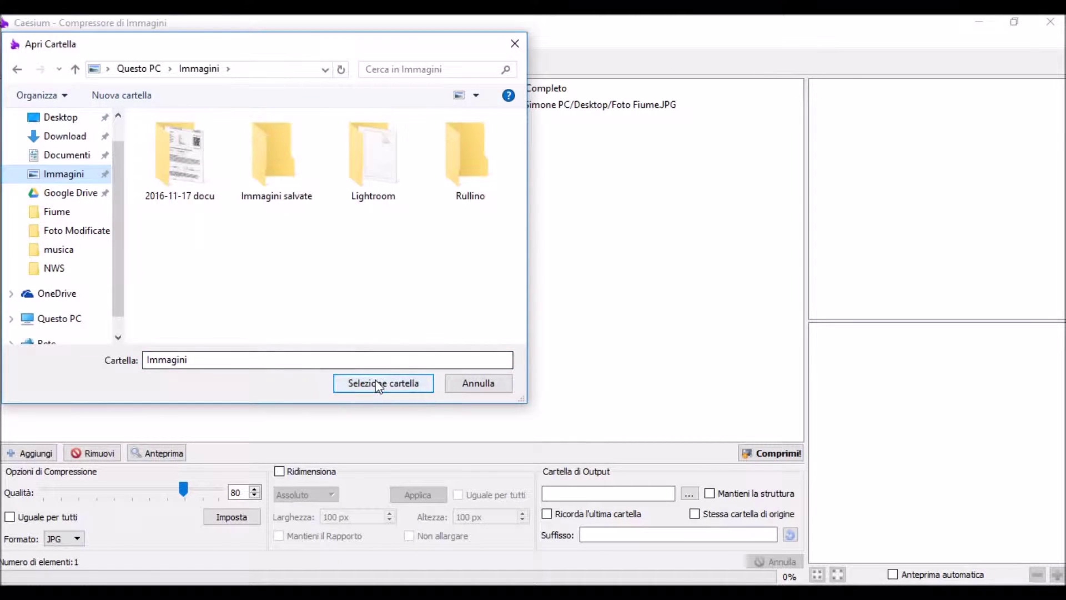
left_click(380, 383)
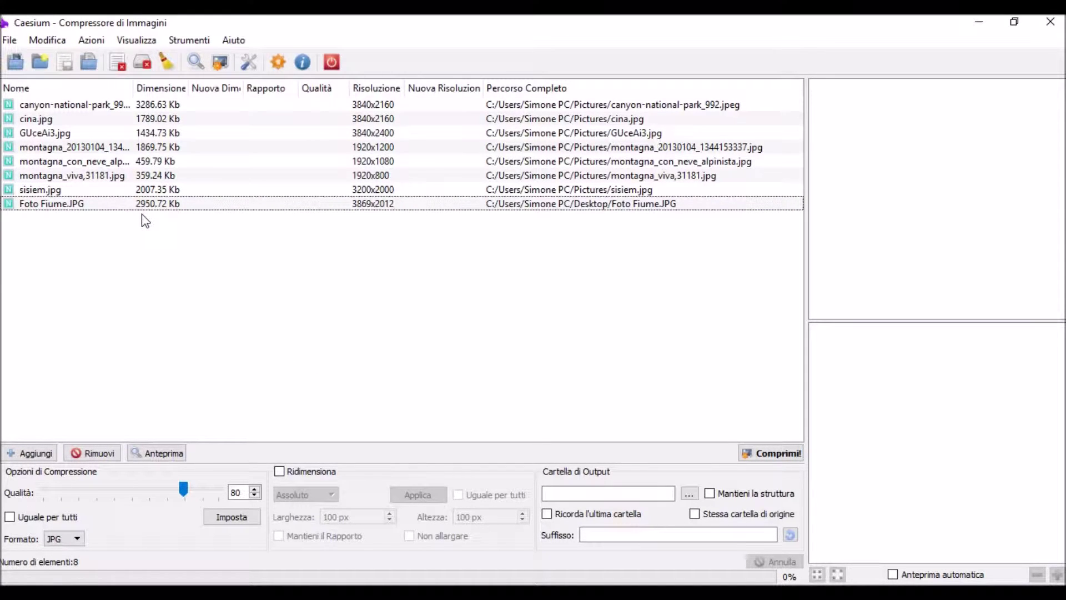
- Remove all the images from the compression list
left_click_drag(152, 228, 11, 102)
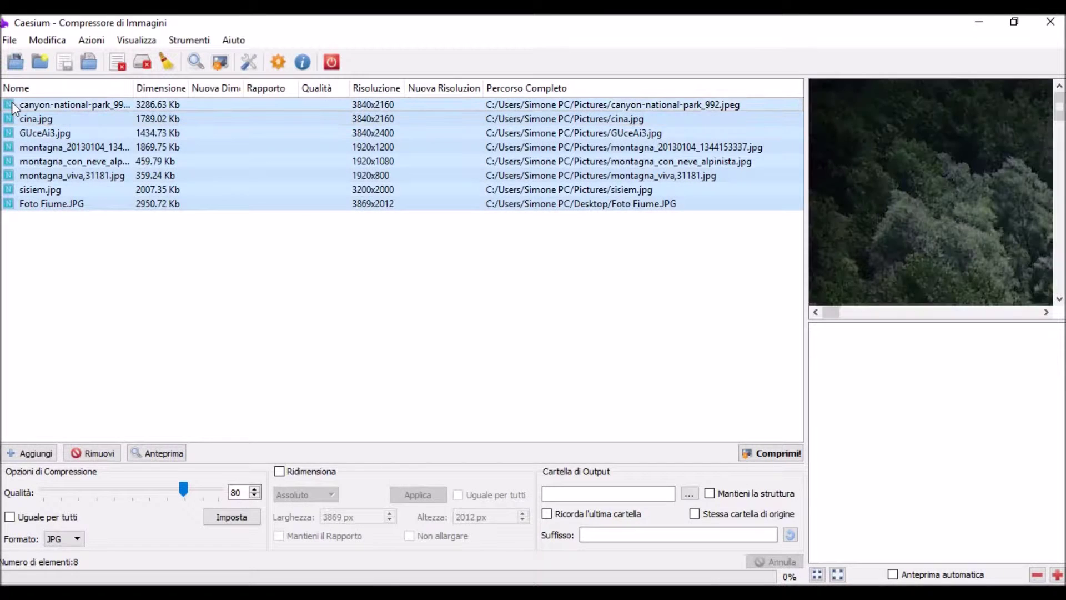
left_click(95, 453)
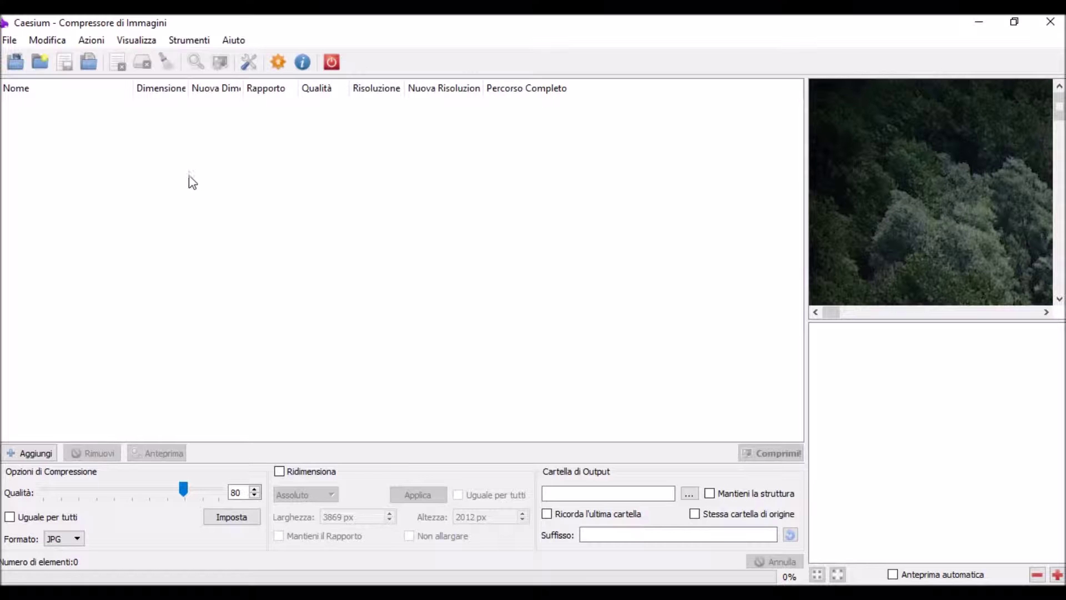
- Load only Foto Fiume from the Desktop folder into the empty compression list
left_click(15, 61)
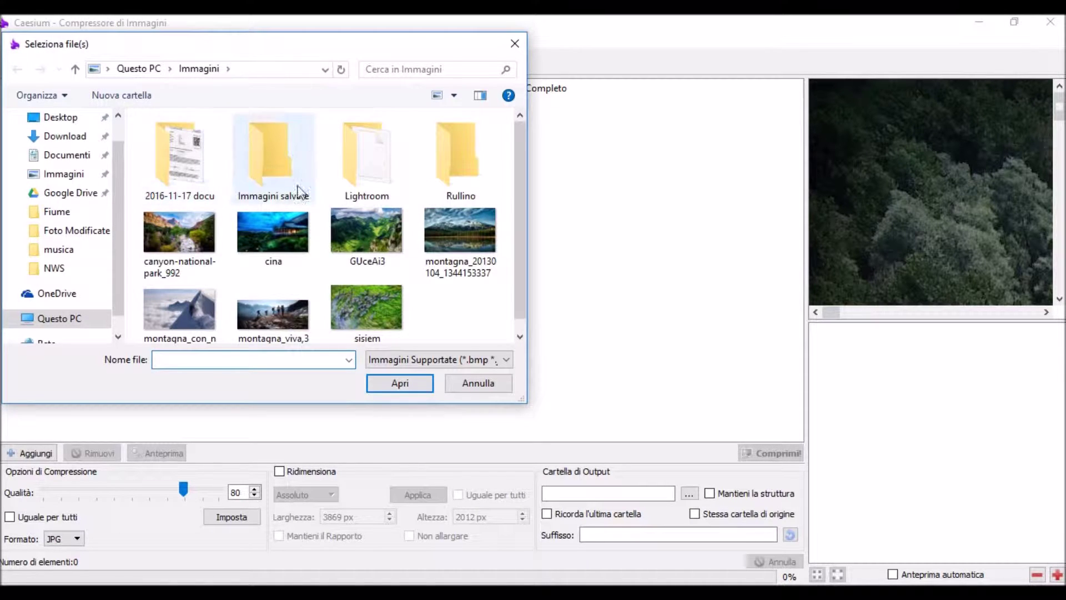
left_click(62, 117)
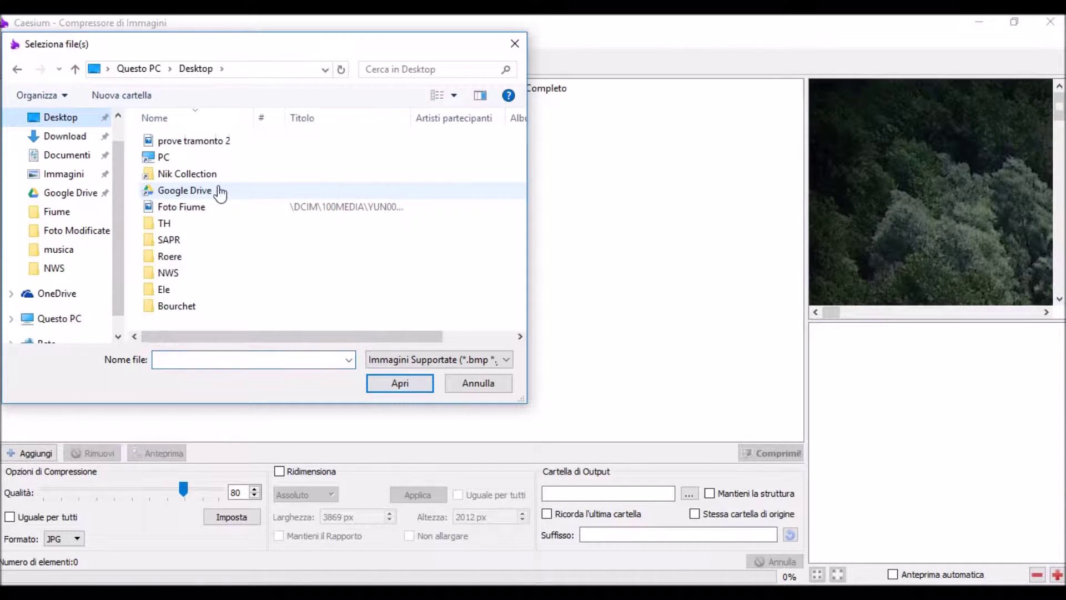
left_click(196, 209)
left_click(401, 384)
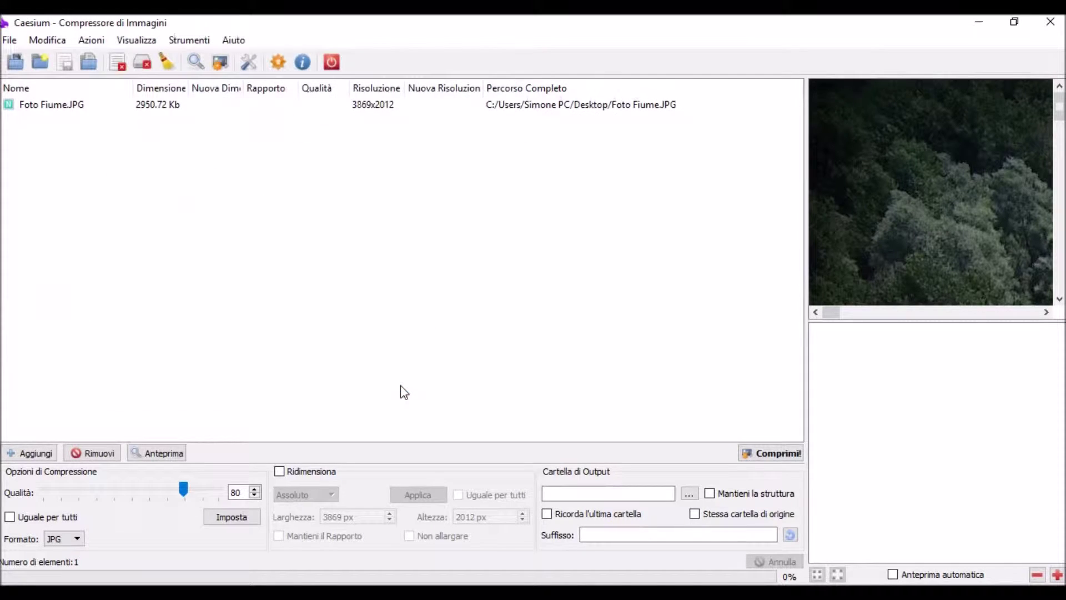
- Set the compression quality to 70 and assign it to Foto Fiume, after checking the available output formats
left_click(87, 108)
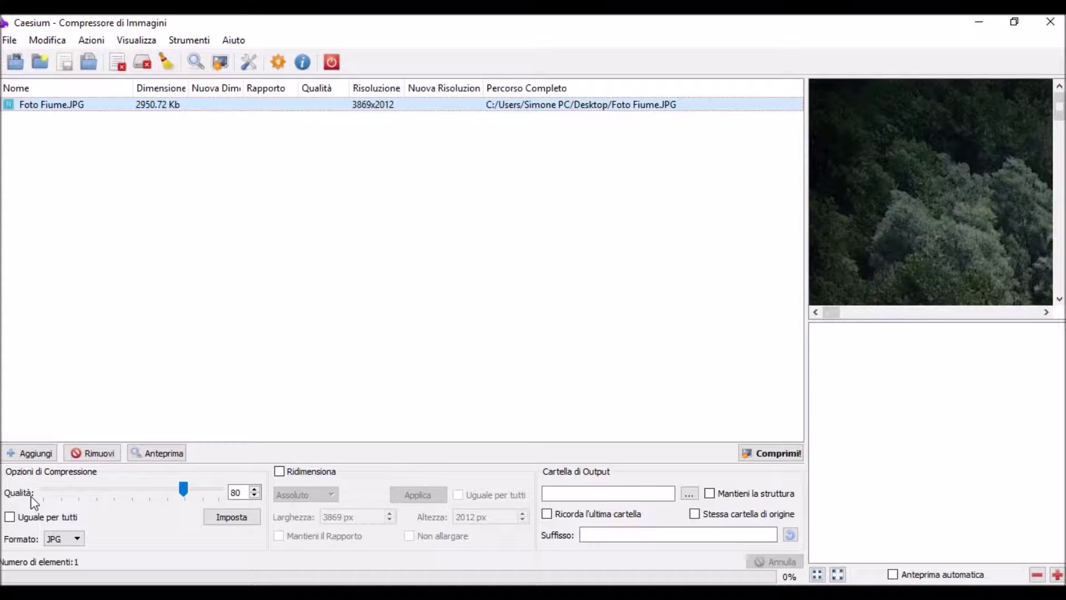
left_click(184, 491)
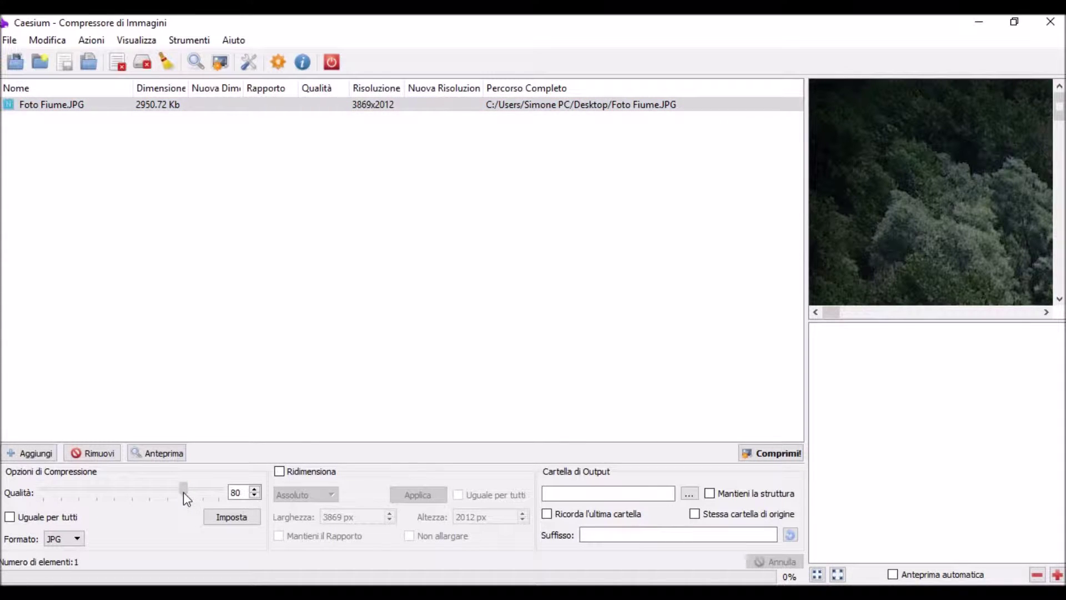
left_click_drag(183, 492, 165, 494)
left_click(79, 537)
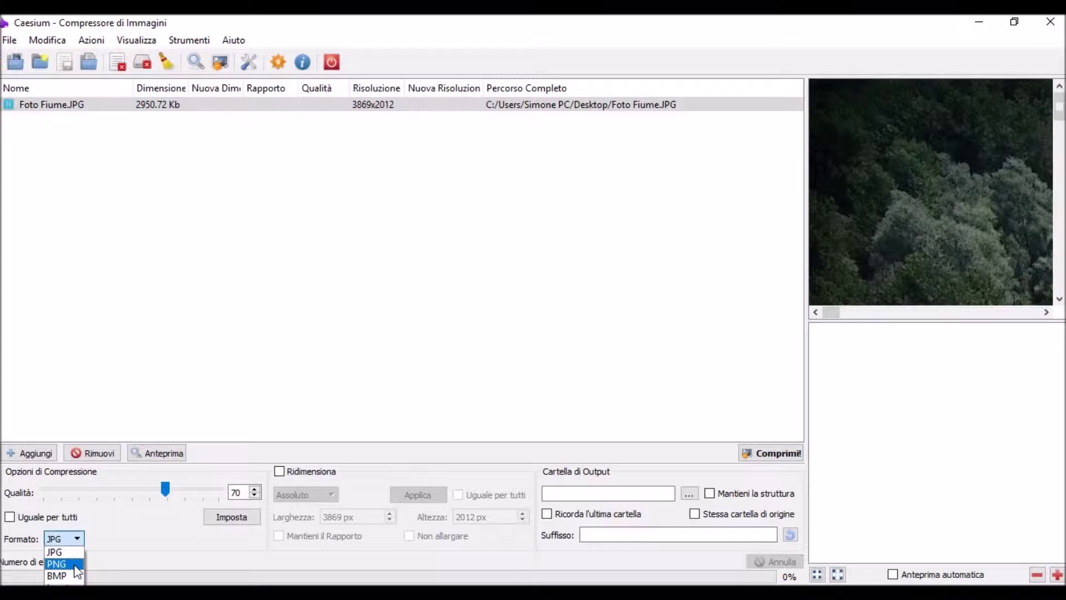
left_click(239, 547)
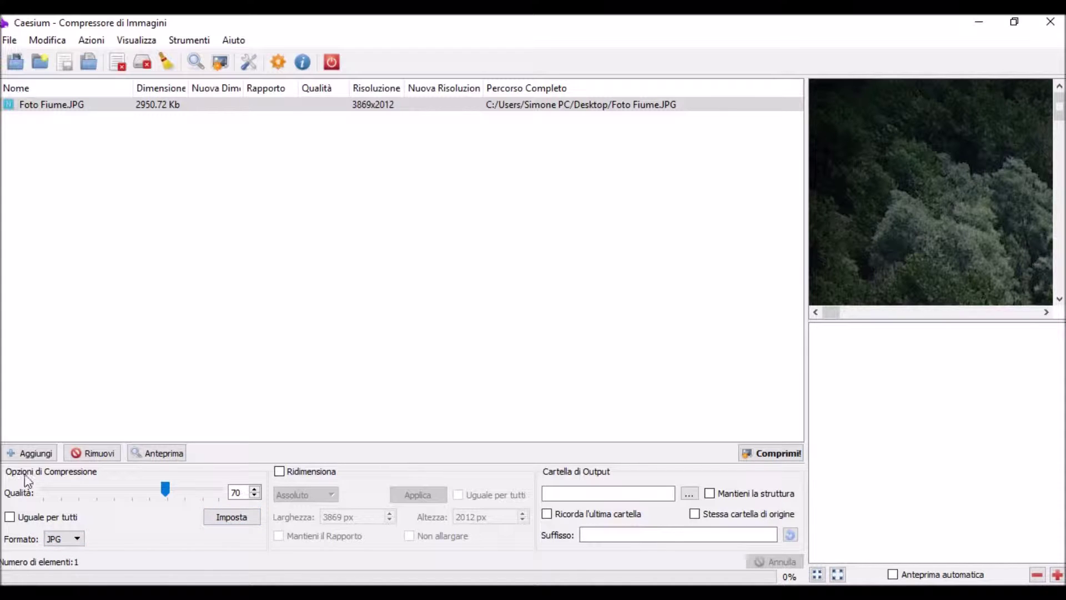
left_click(228, 518)
left_click(332, 104)
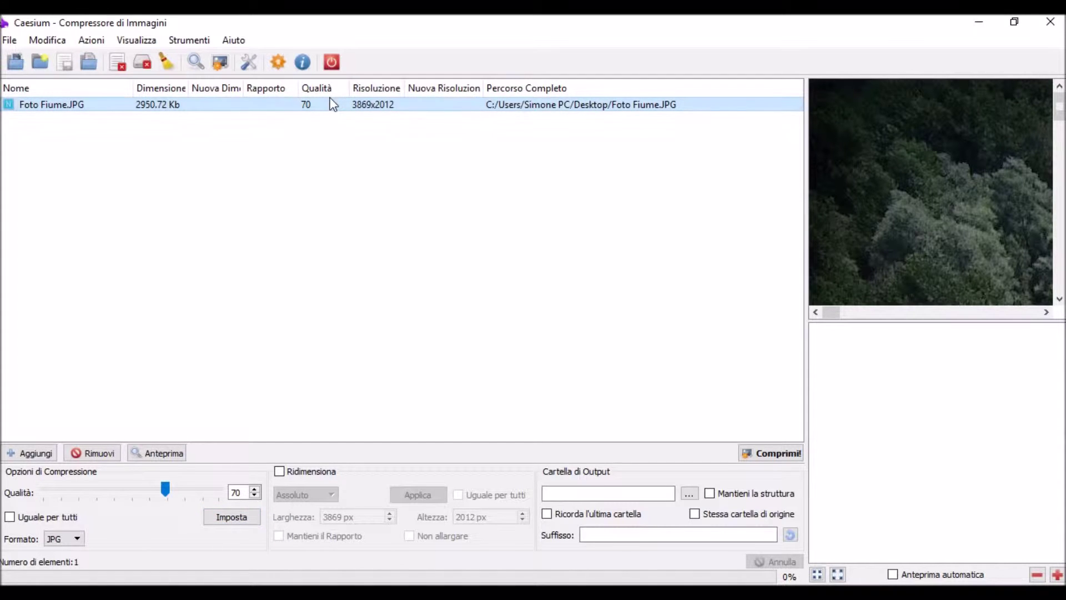
- Enable resizing for Foto Fiume with the aspect ratio kept and set an absolute width of 2509 px
left_click(279, 471)
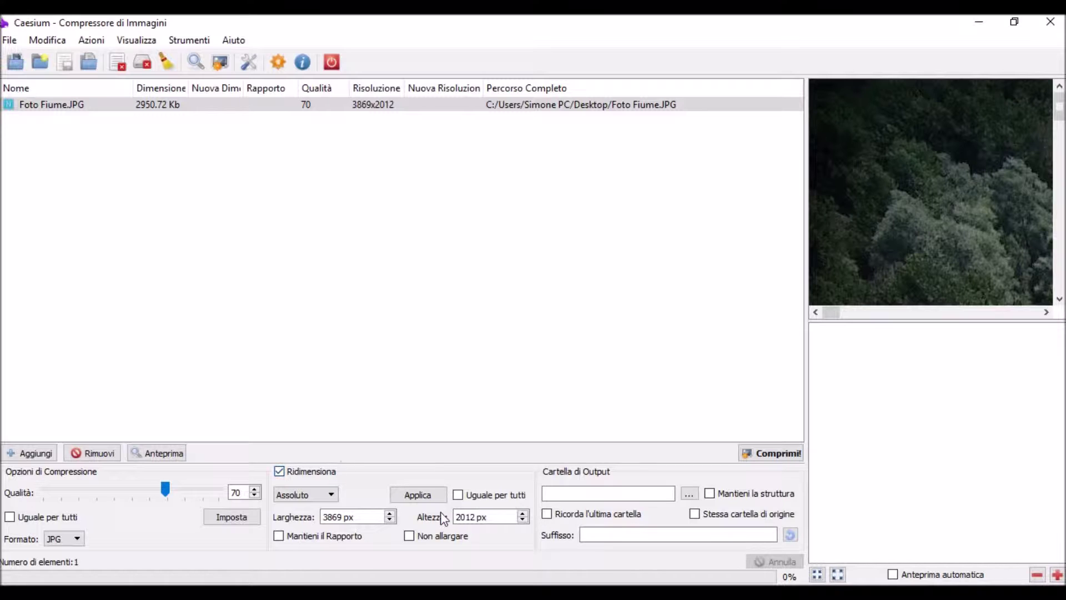
left_click_drag(343, 517, 318, 517)
left_click(279, 536)
scroll(337, 521, "down", 1)
scroll(337, 521, "up", 1)
left_click_drag(336, 522, 278, 516)
type("250")
left_click(358, 516)
double_click(477, 516)
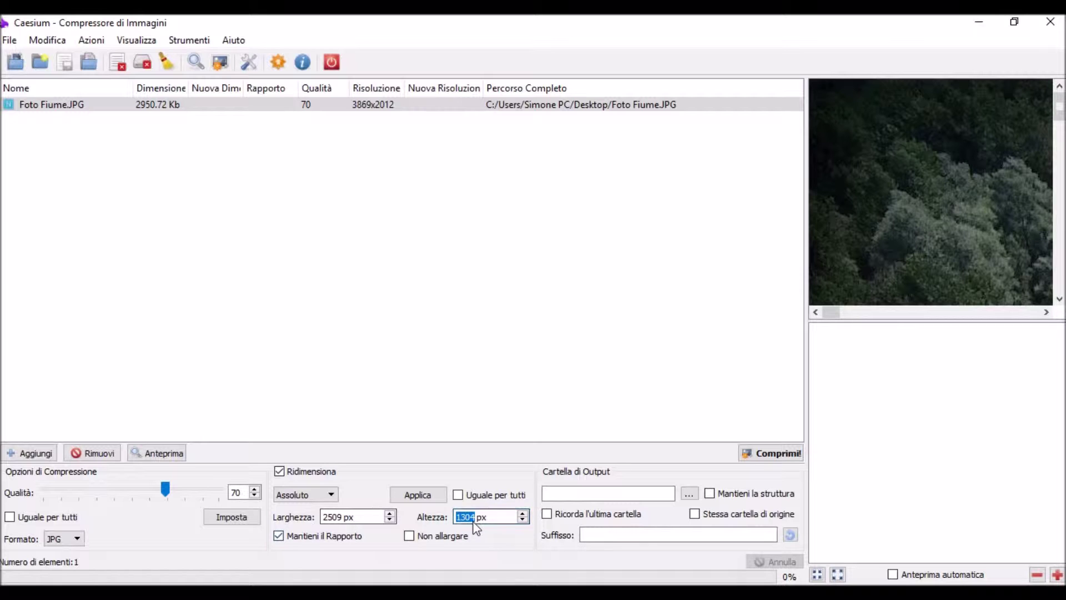
- Switch the resizing to percentage, apply 50 % to Foto Fiume and generate its compressed preview
left_click(328, 494)
left_click(311, 517)
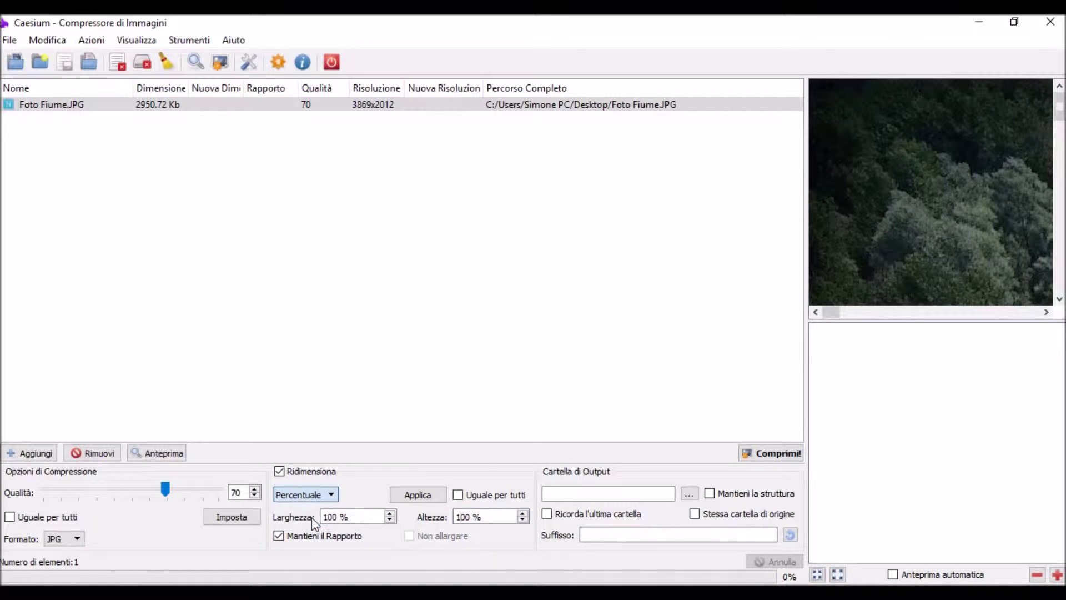
left_click(335, 517)
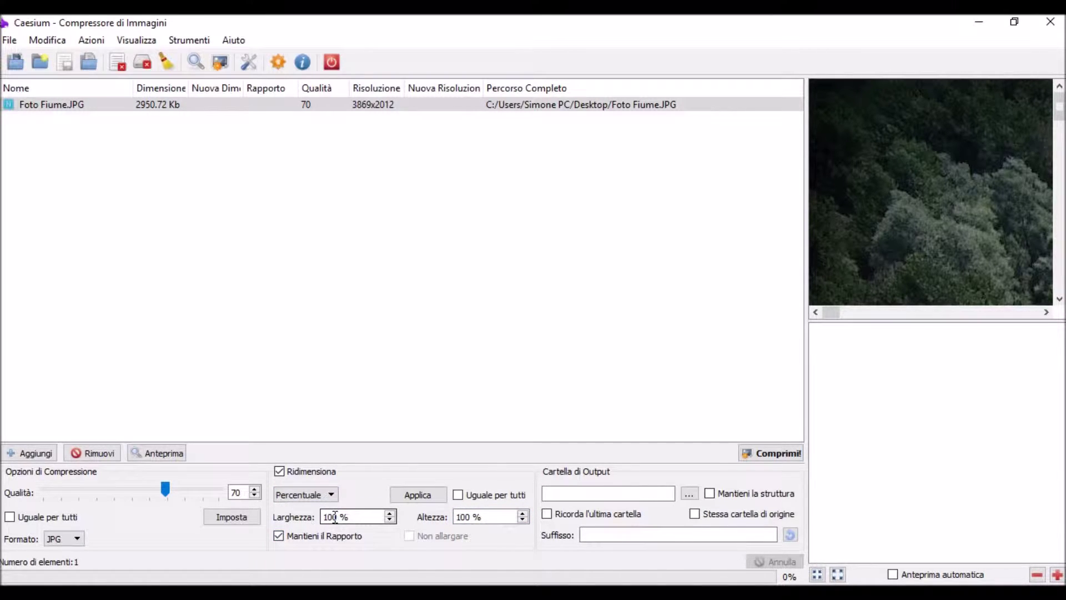
double_click(335, 517)
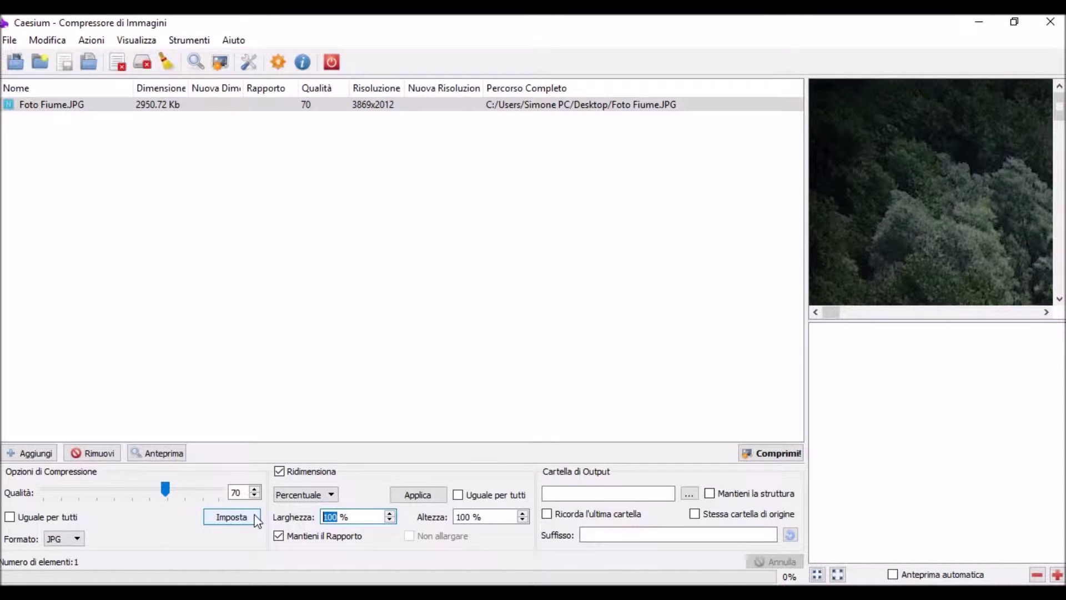
type("50")
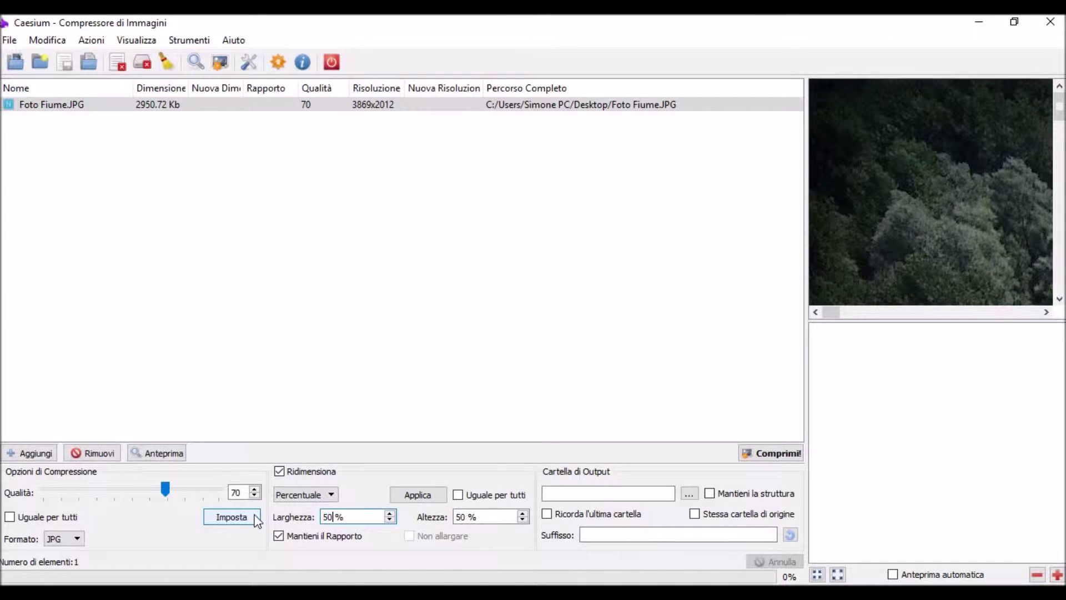
left_click(420, 495)
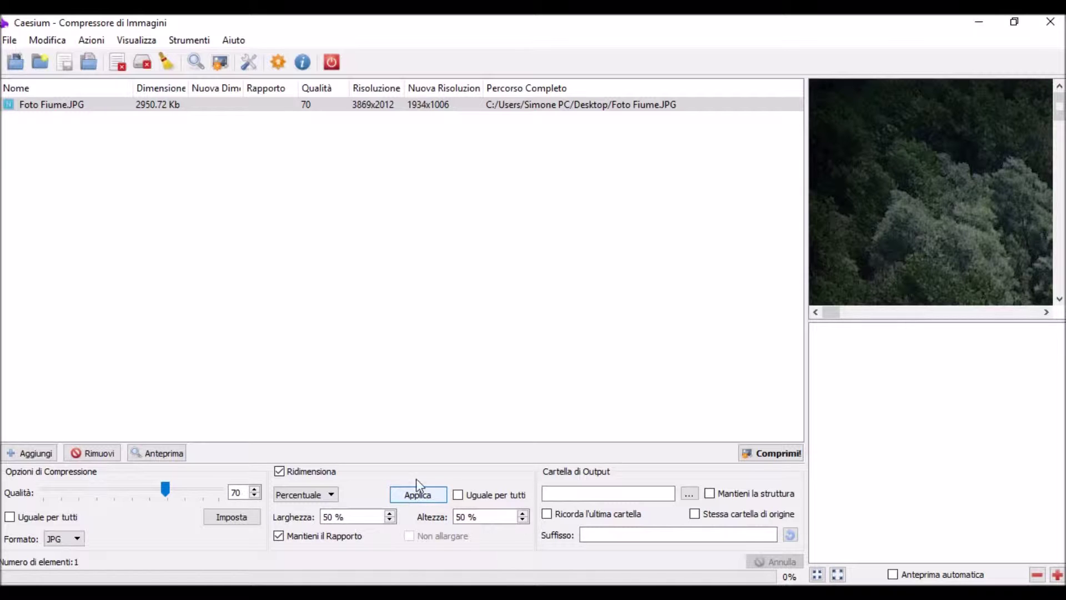
left_click(413, 107)
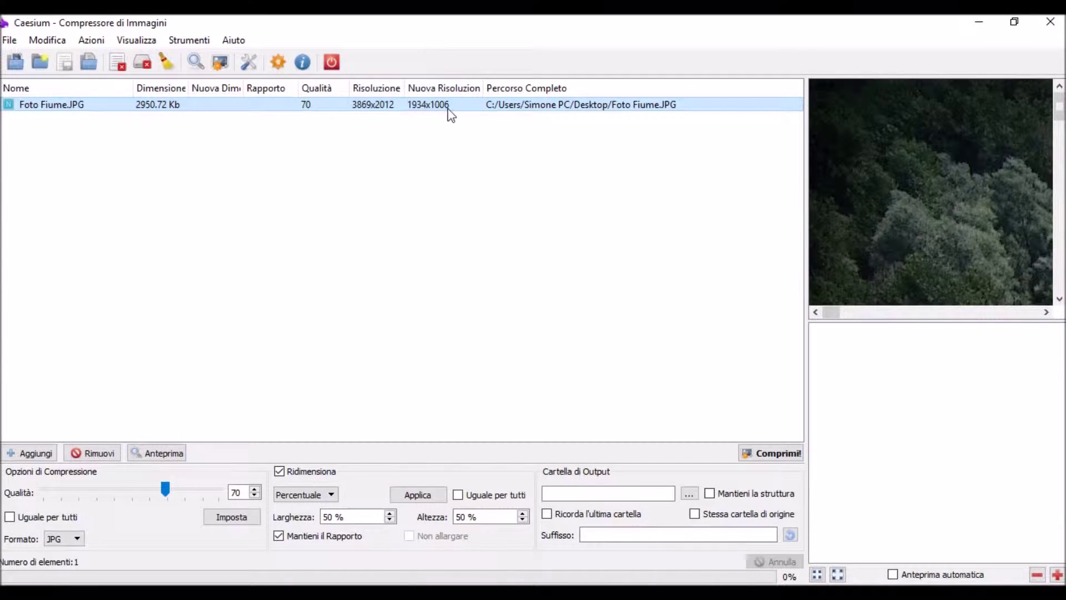
left_click(374, 110)
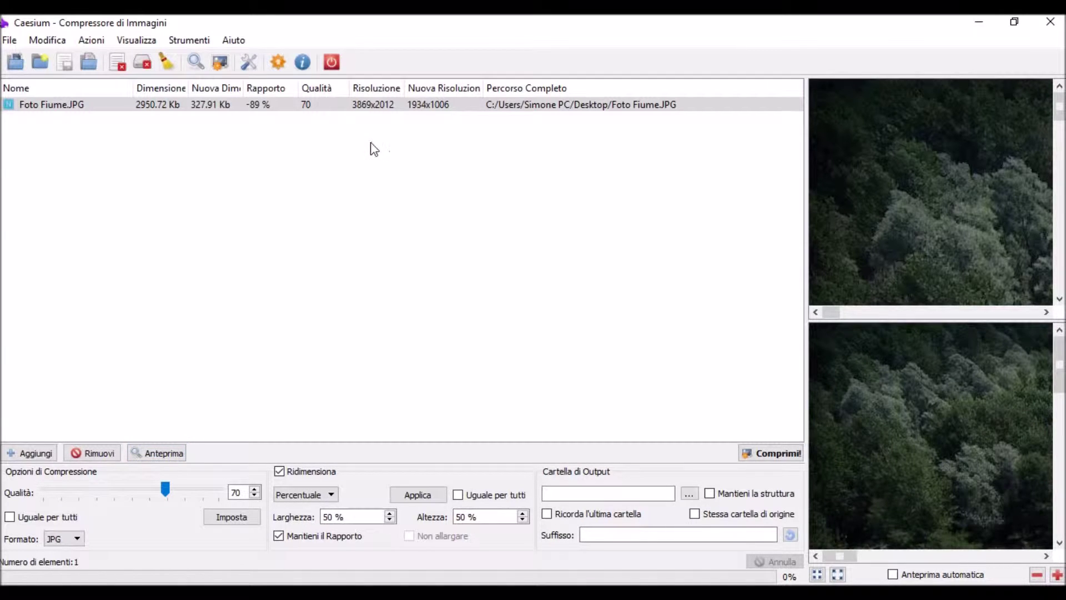
- Compare the original and compressed previews of Foto Fiume across different areas of the picture
left_click(157, 106)
left_click_drag(851, 553, 910, 565)
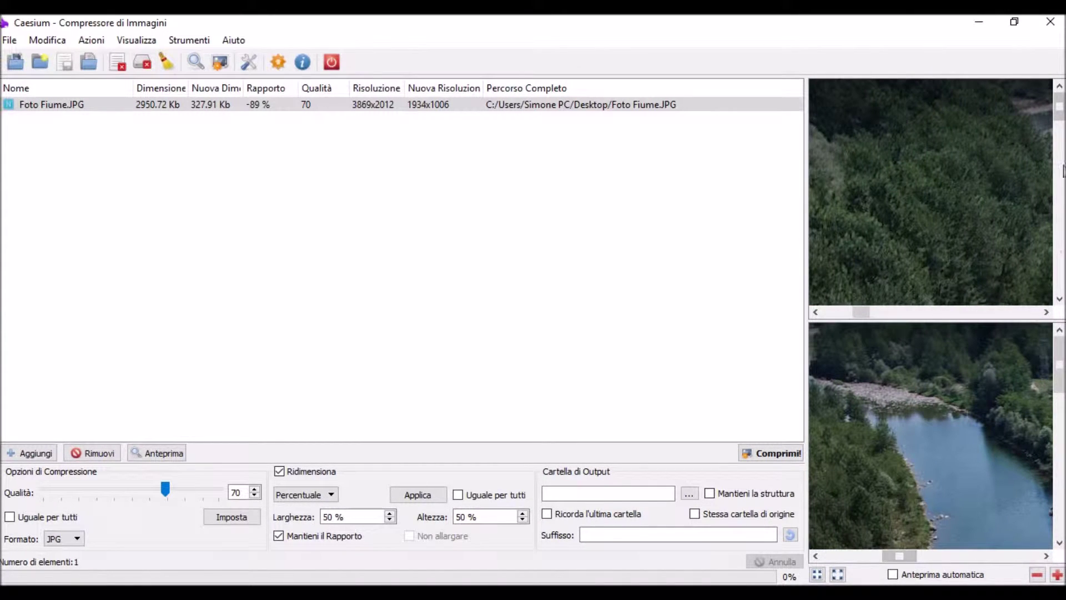
mouse_move(1059, 111)
left_mouse_down()
mouse_move(1060, 212)
mouse_move(1060, 104)
left_mouse_up()
left_click_drag(862, 312, 920, 313)
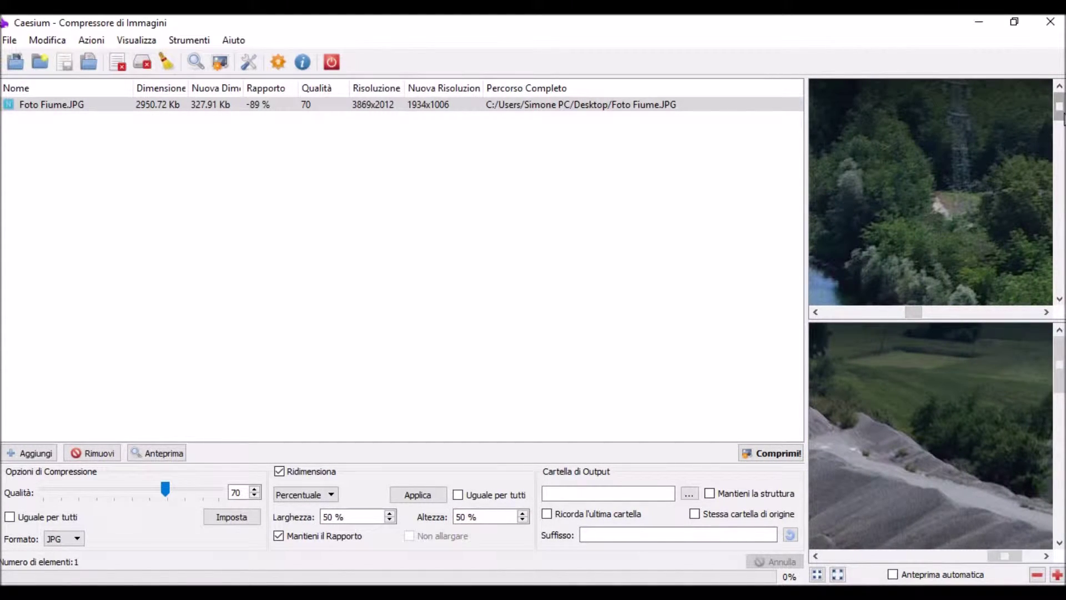
left_click_drag(1059, 118, 1060, 151)
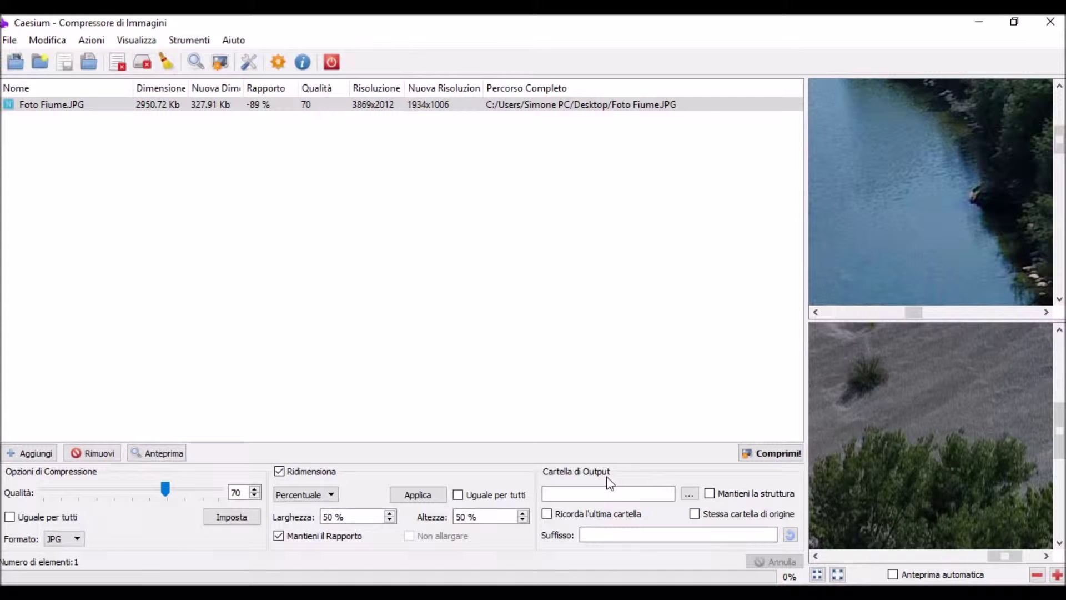
- Set the output folder to Desktop and add the suffix prova to the compressed file's name
left_click(691, 494)
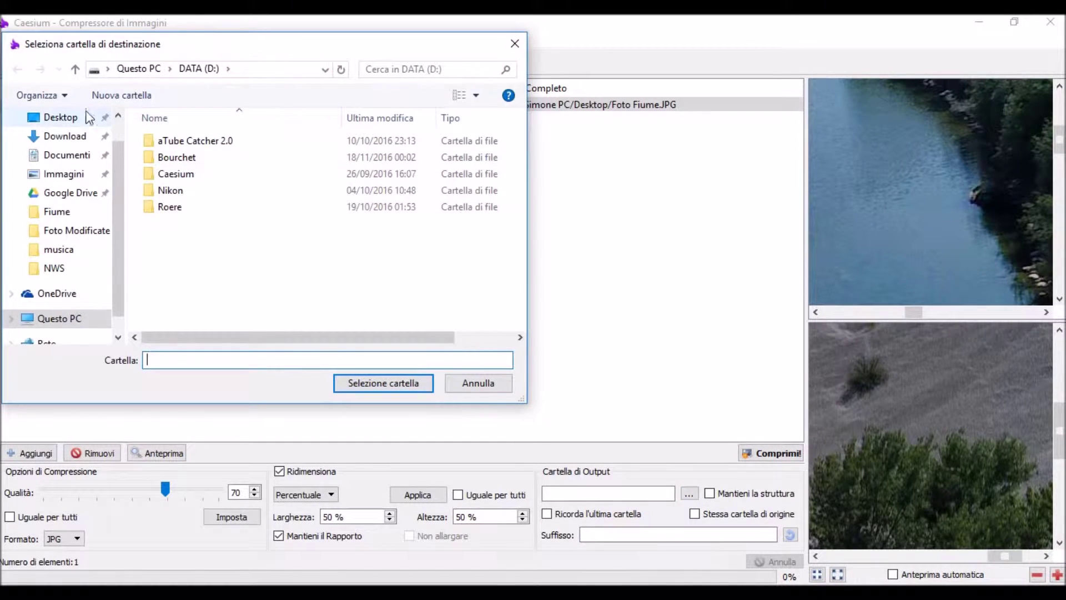
left_click(65, 120)
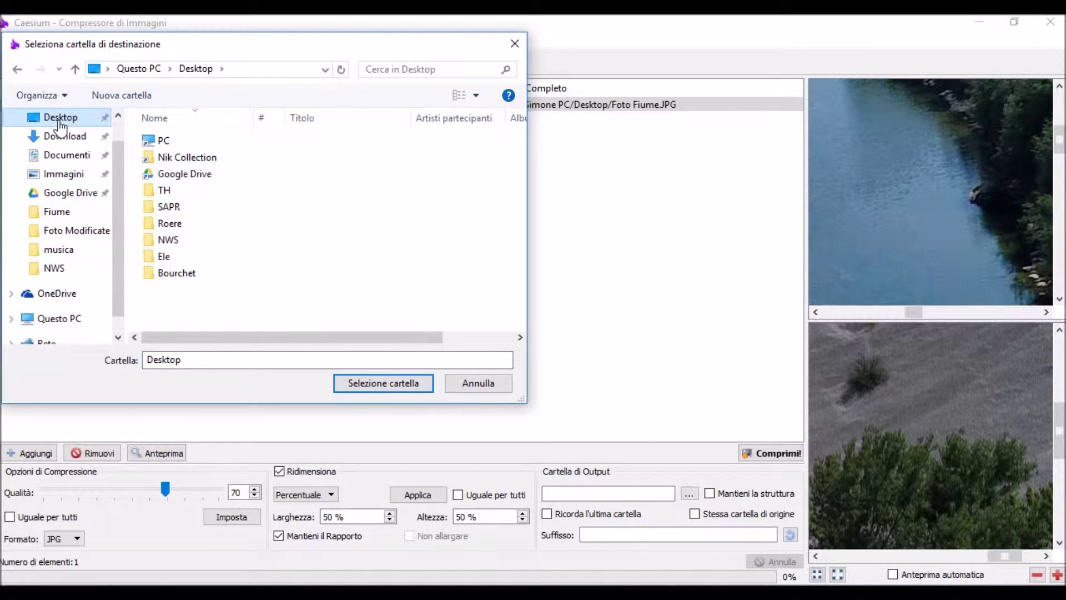
left_click(378, 388)
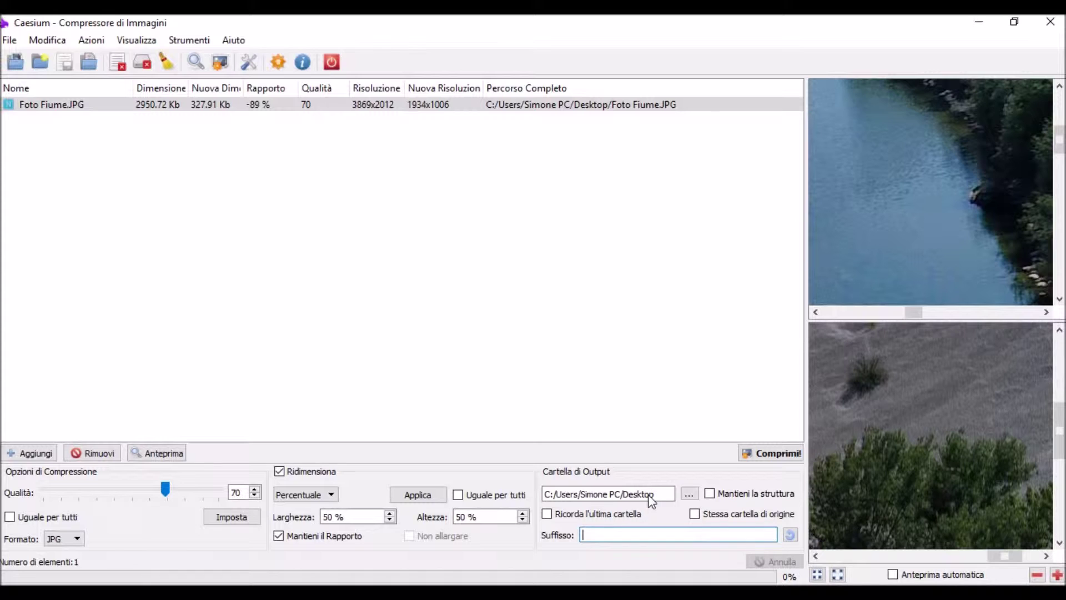
type("prova")
left_click(531, 349)
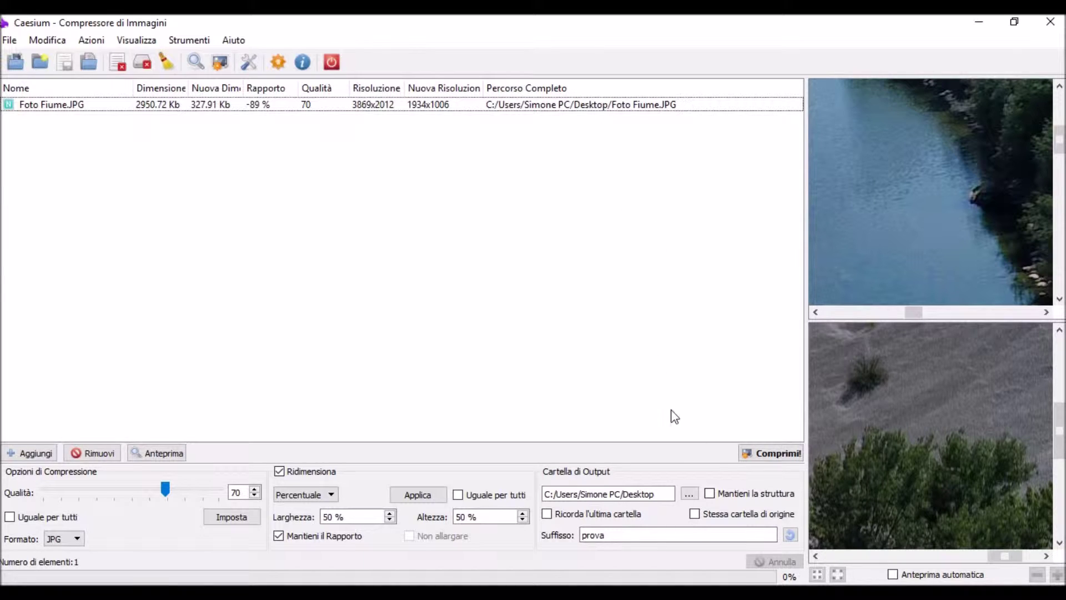
left_click(755, 522)
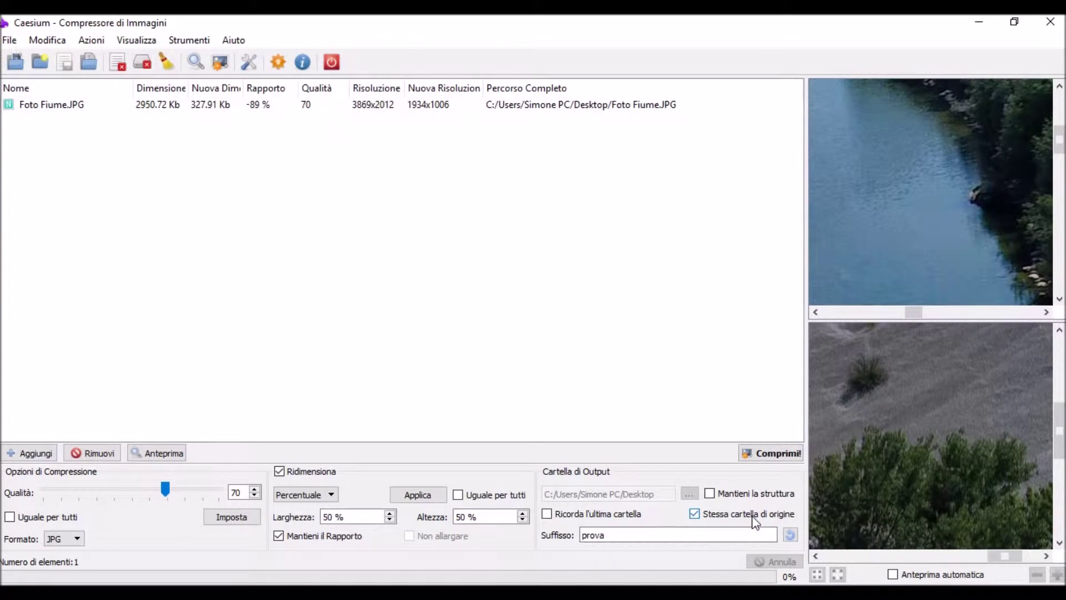
left_click(695, 515)
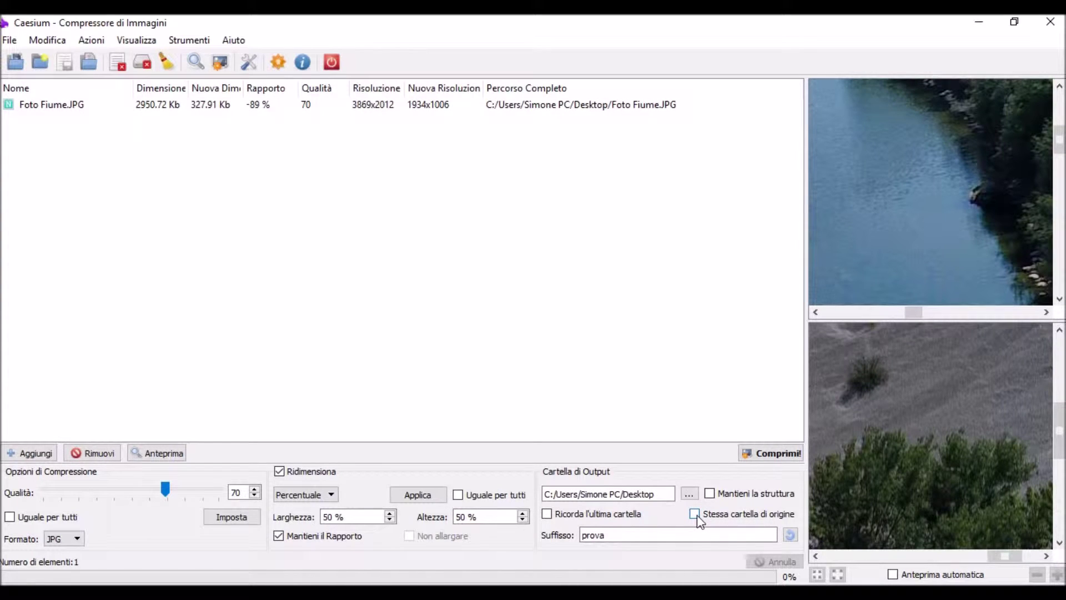
left_click(749, 492)
left_click(749, 492)
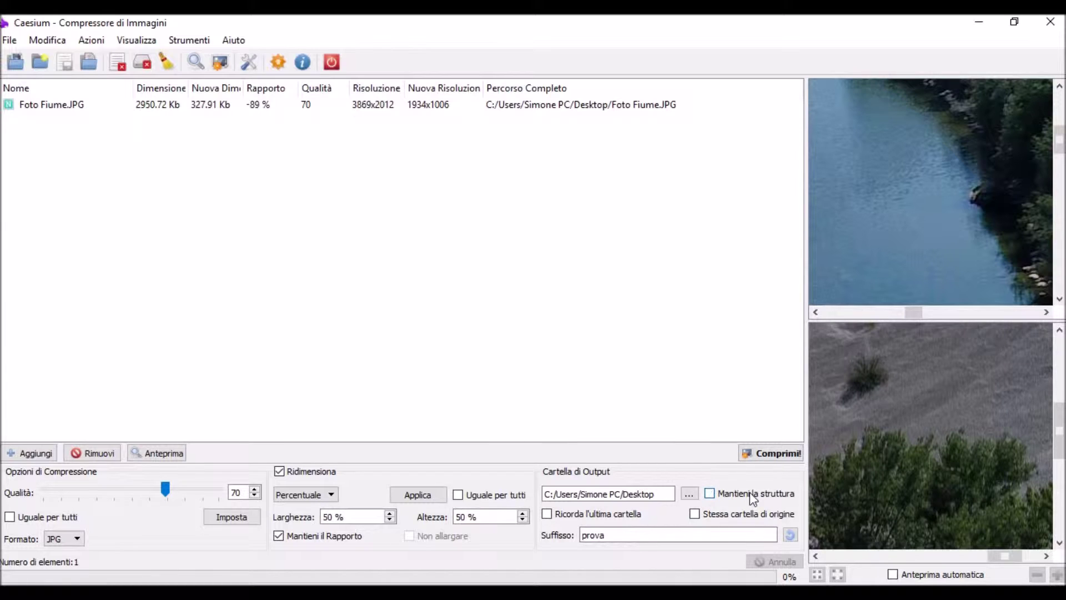
- Compress Foto Fiume with the current settings and dismiss the completion report
left_click(767, 454)
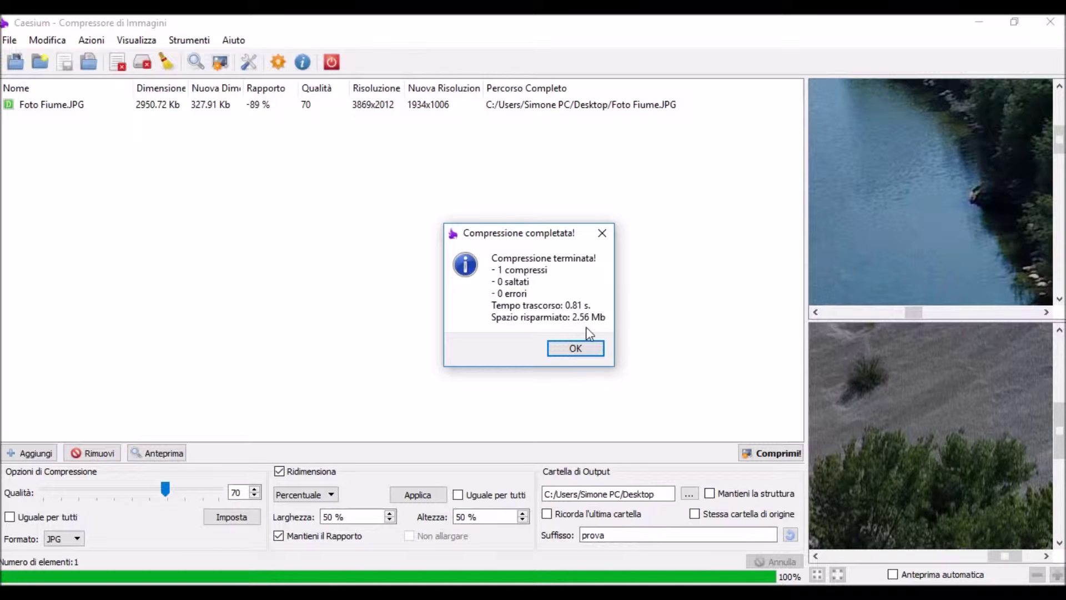
left_click(572, 348)
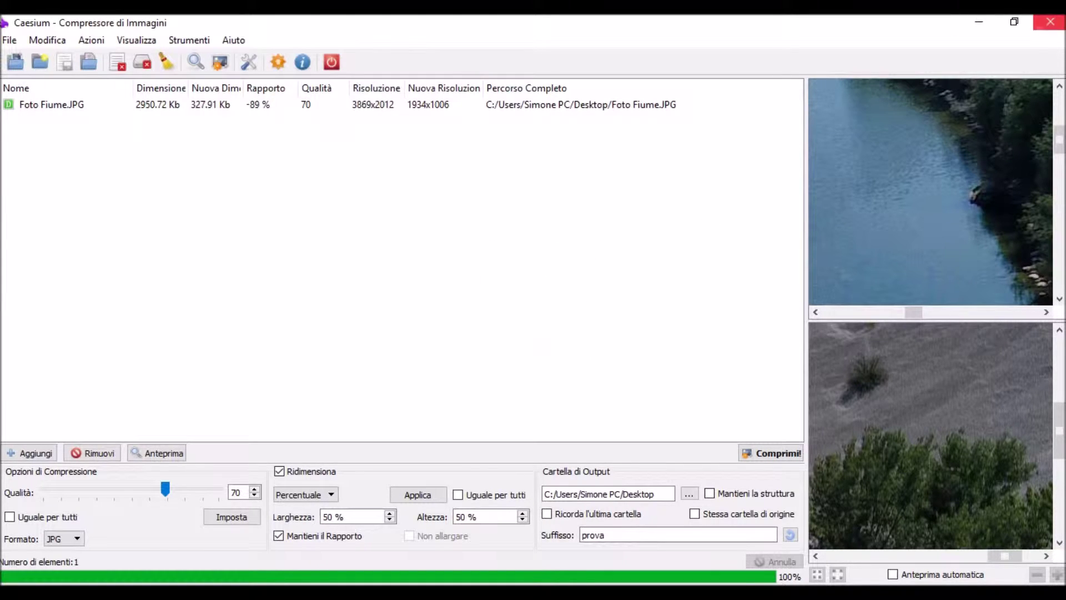
- Minimize the compressor and place Foto Fiumeprova and the original Foto Fiume side by side on the desktop
left_click(978, 24)
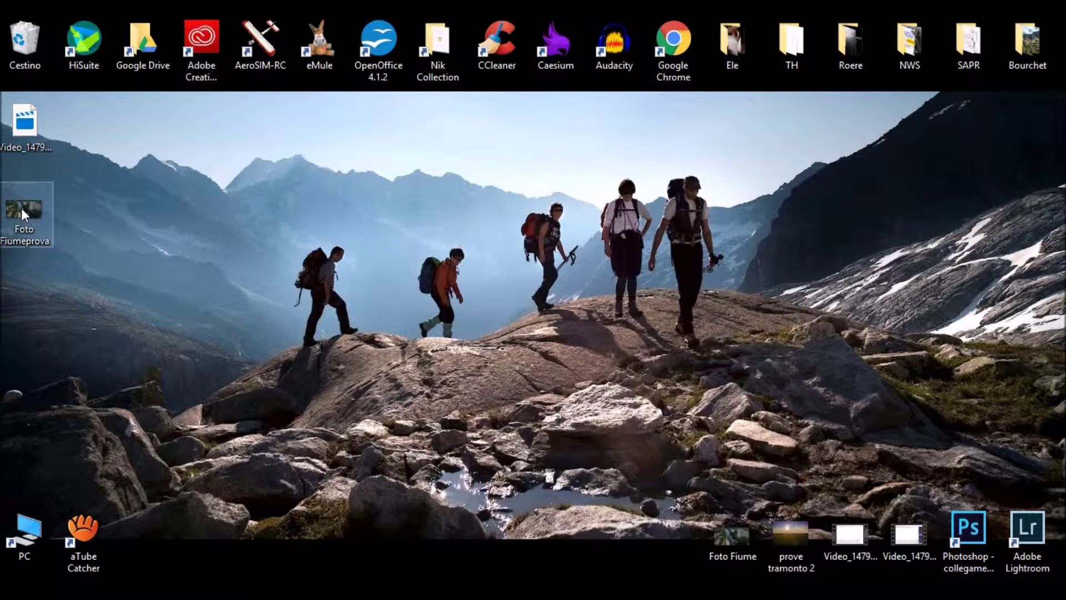
left_click_drag(22, 208, 198, 289)
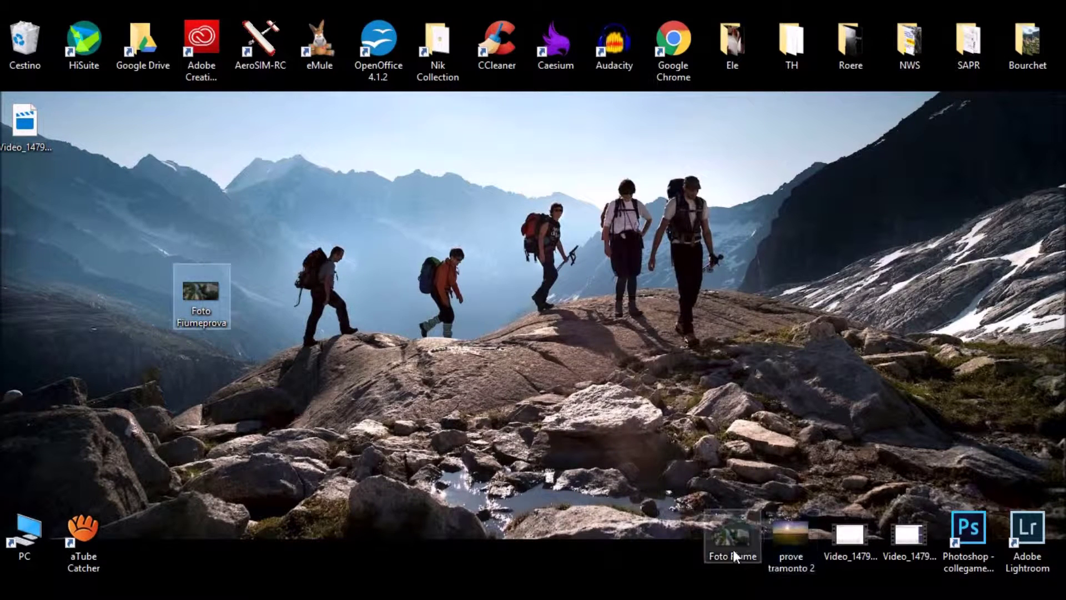
left_click_drag(733, 551, 152, 274)
- Open the original Foto Fiume in Raccolta foto, compare it with Foto Fiumeprova by switching between them, and close the viewer
right_click(151, 282)
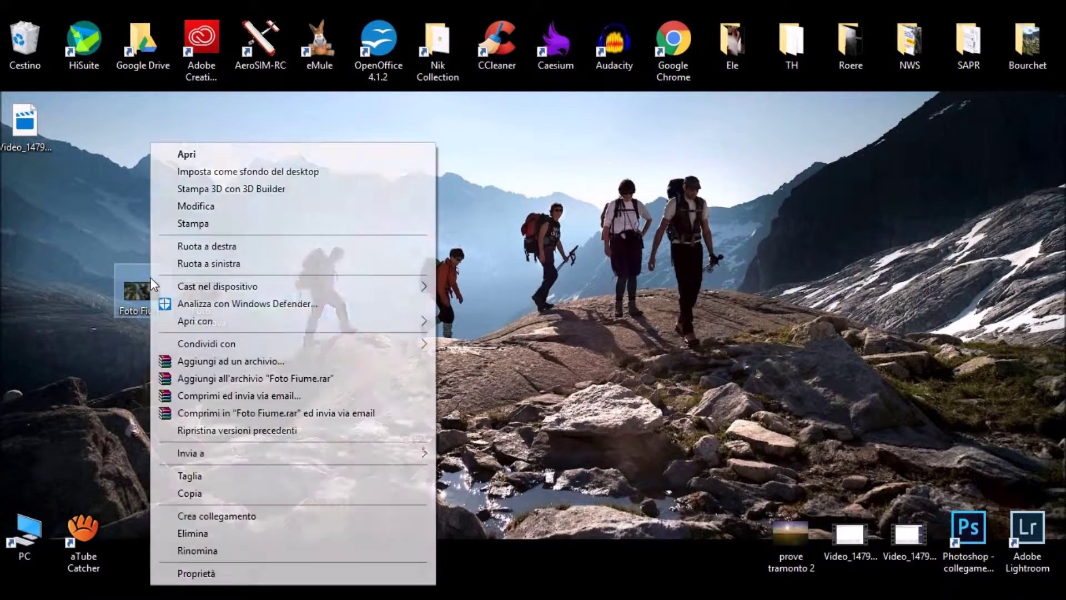
mouse_move(419, 320)
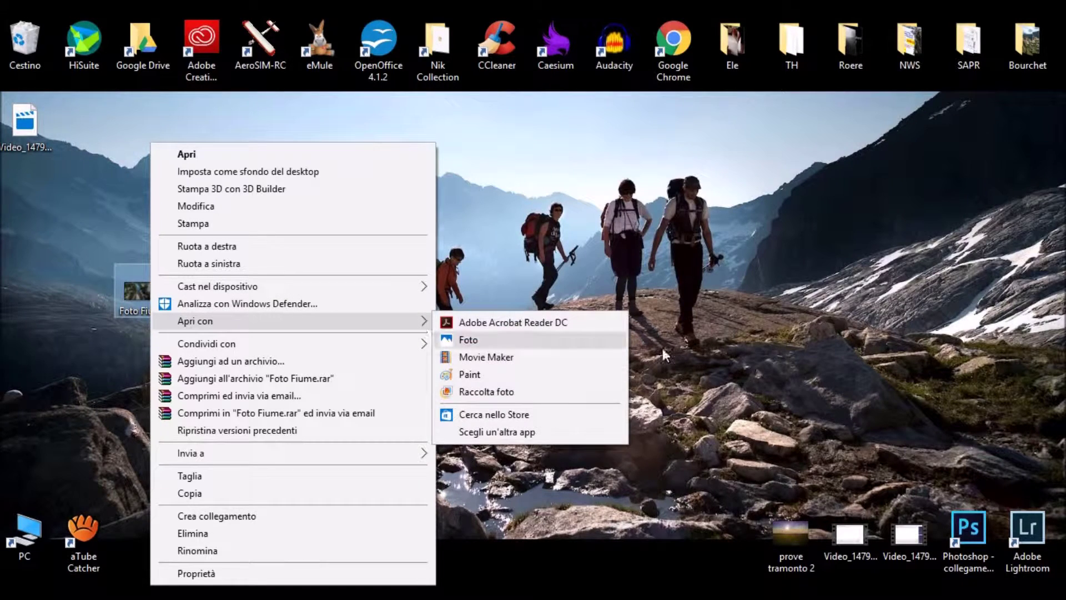
left_click(519, 390)
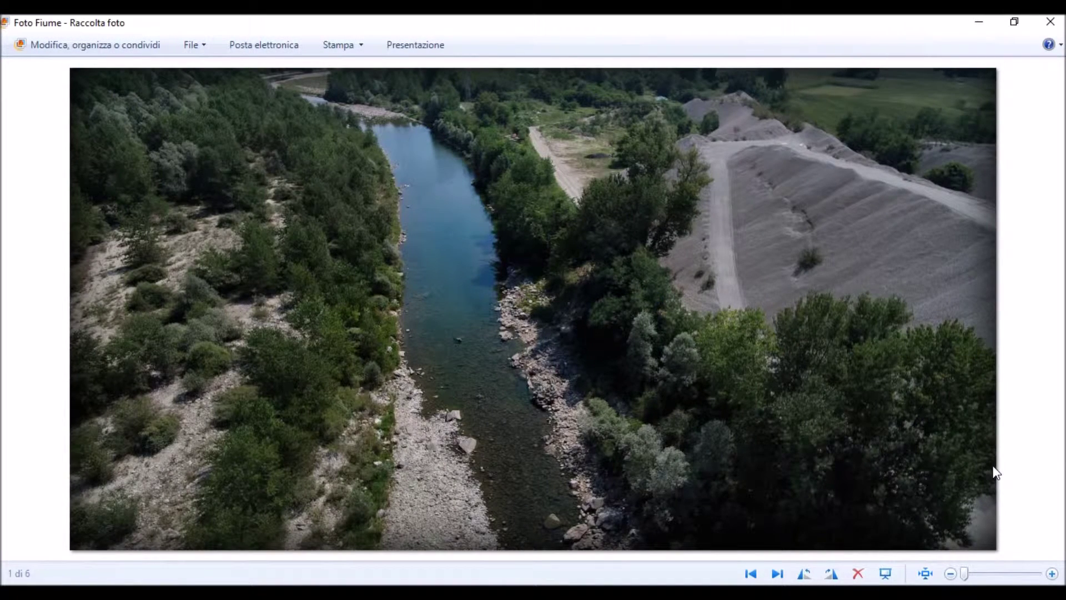
left_click(777, 575)
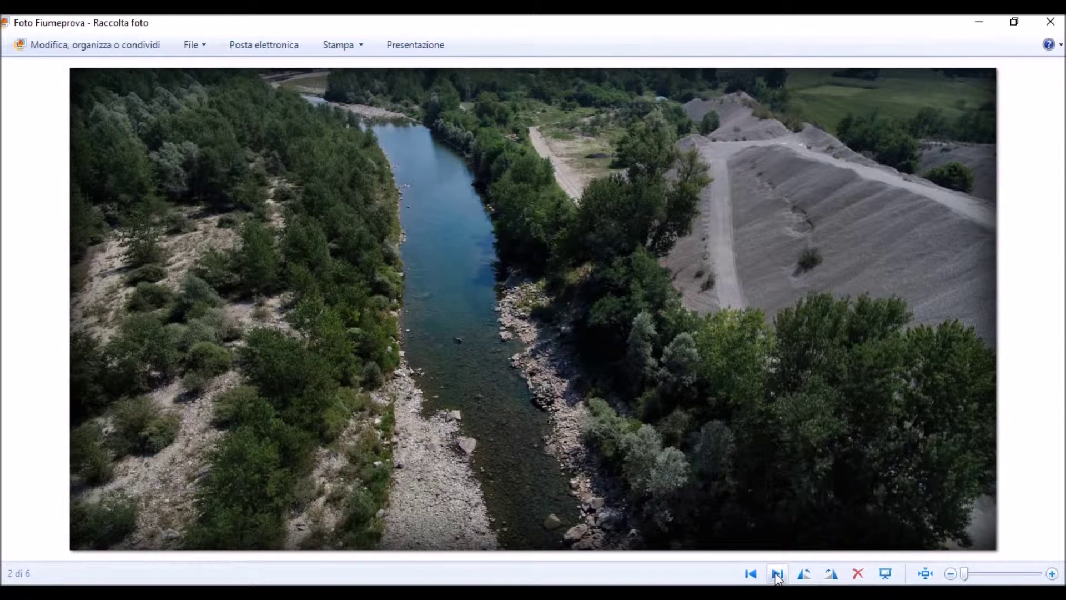
left_click(777, 575)
left_click(778, 575)
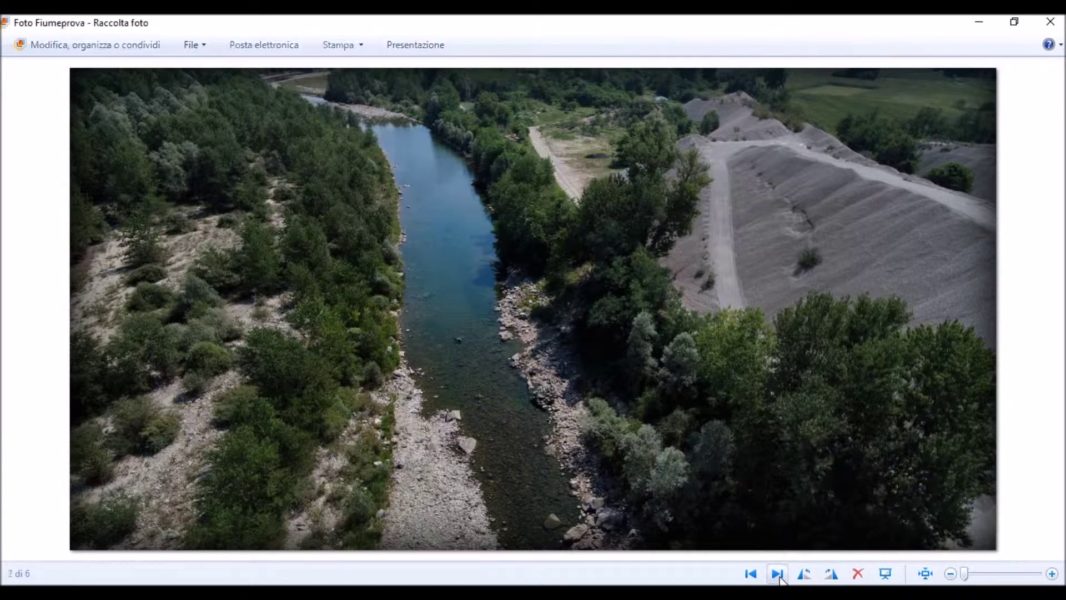
left_click(754, 576)
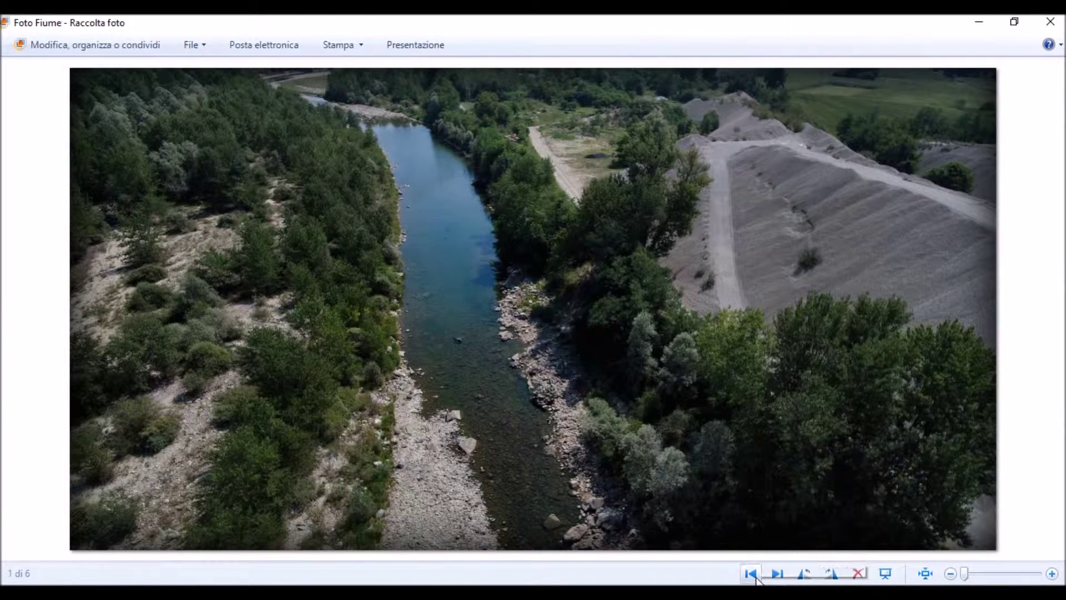
left_click(776, 576)
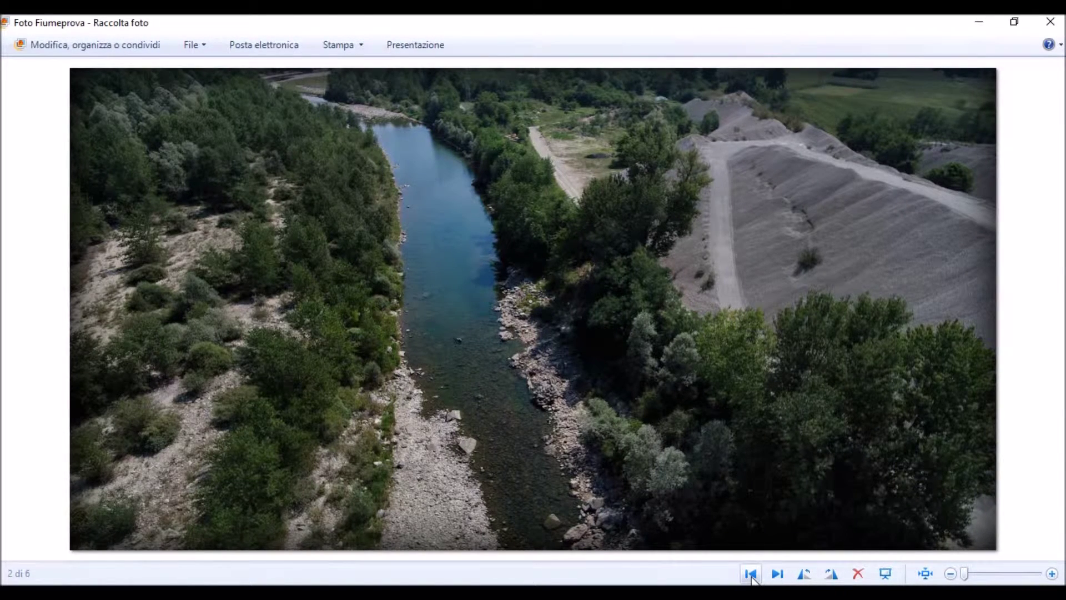
left_click(751, 574)
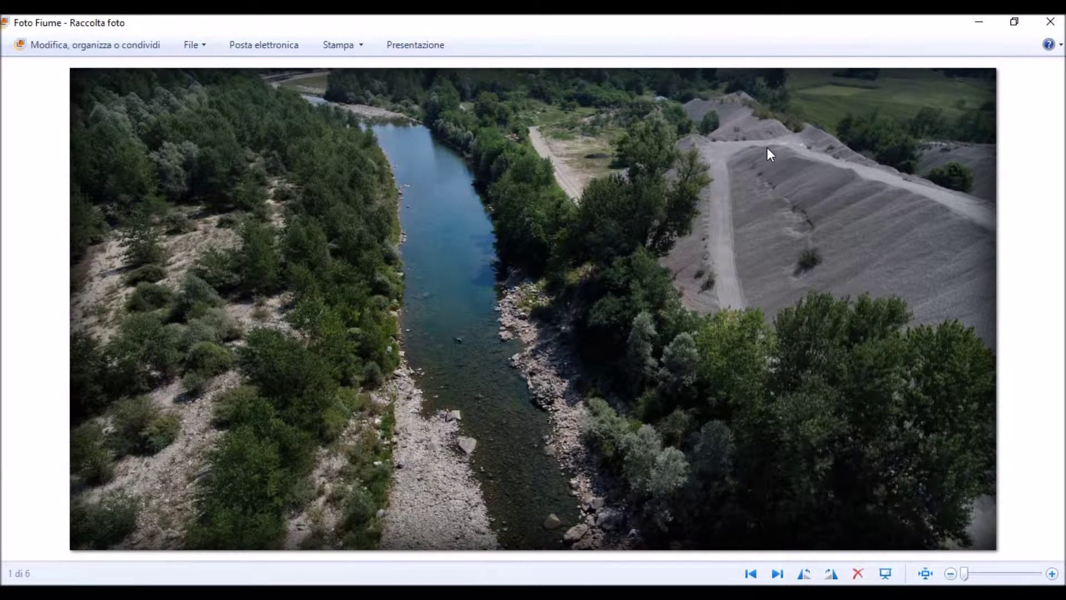
left_click(1048, 23)
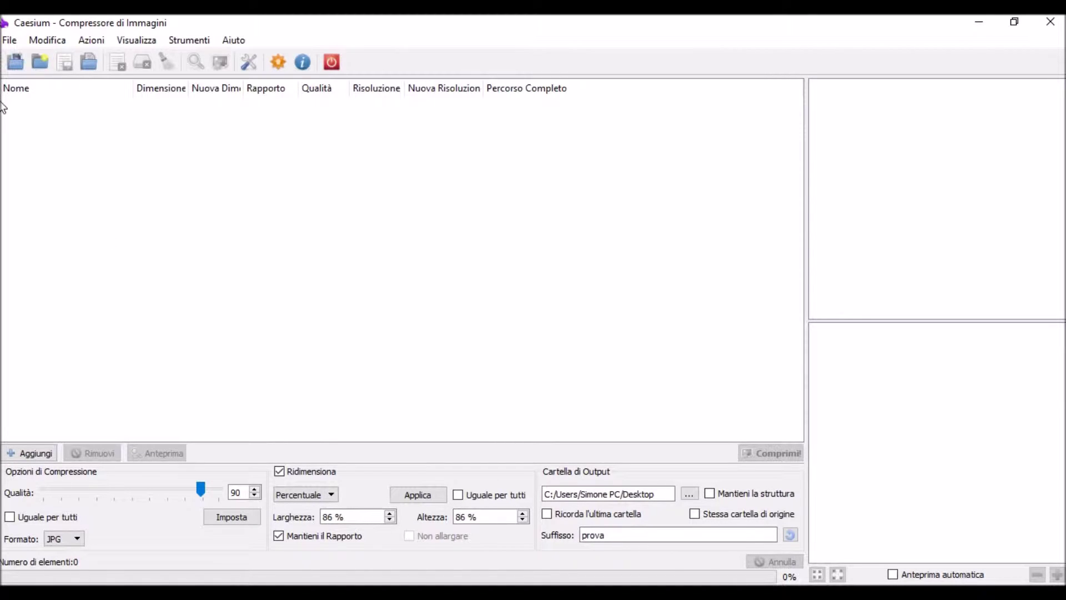
- Save the current compression settings as the profile 90 in Documenti, replacing the existing file
left_click(9, 40)
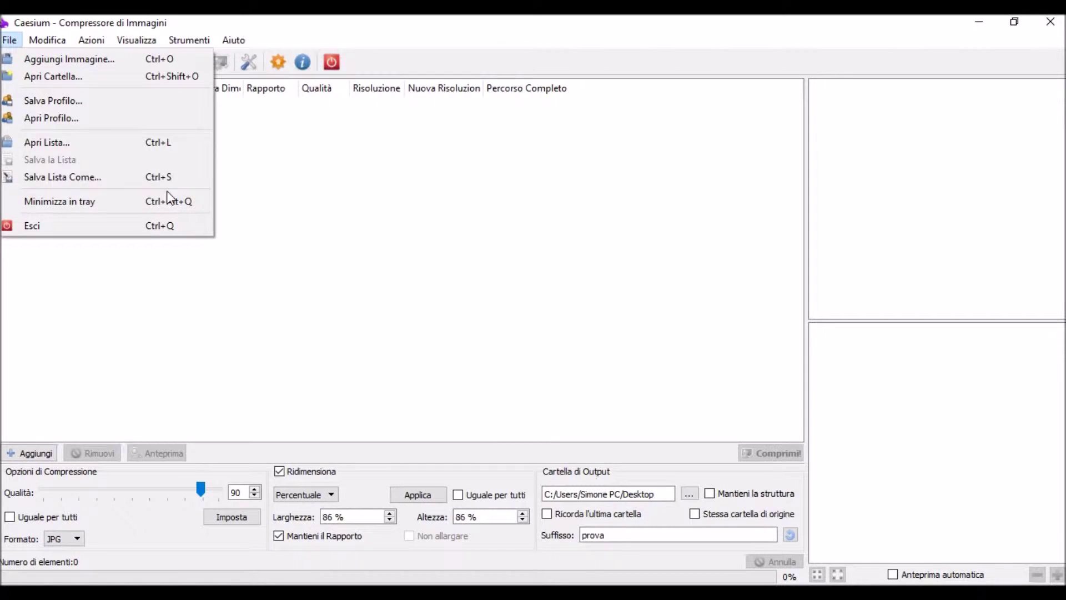
left_click(69, 106)
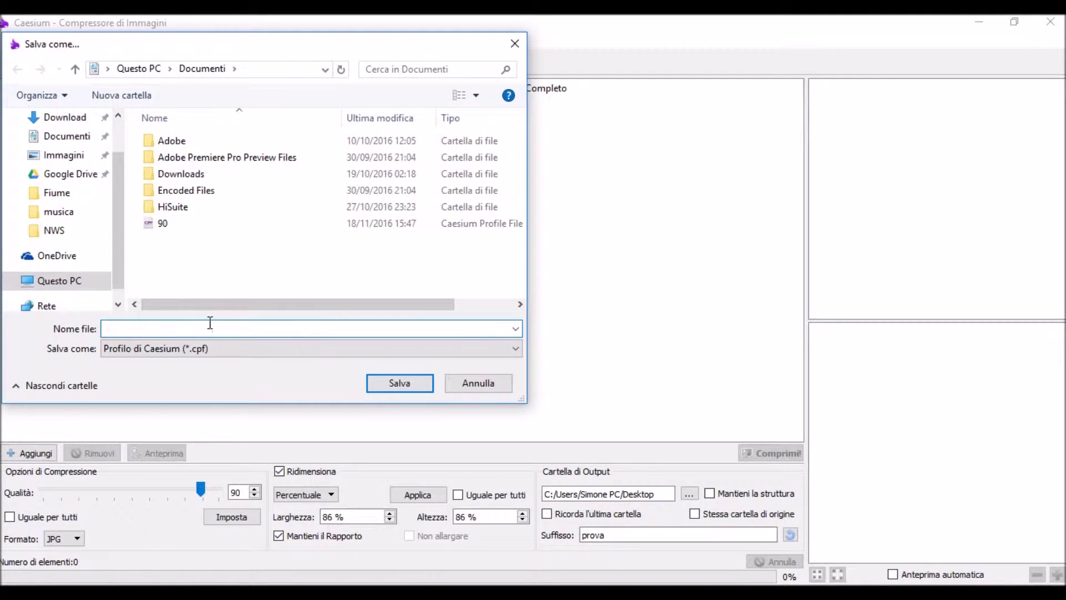
left_click(163, 223)
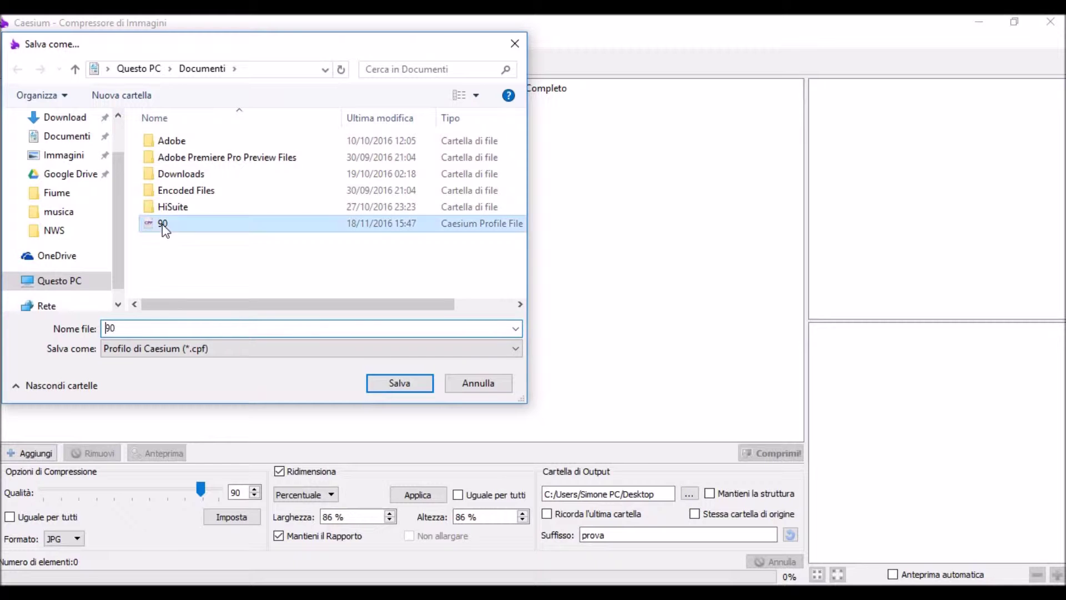
left_click(399, 385)
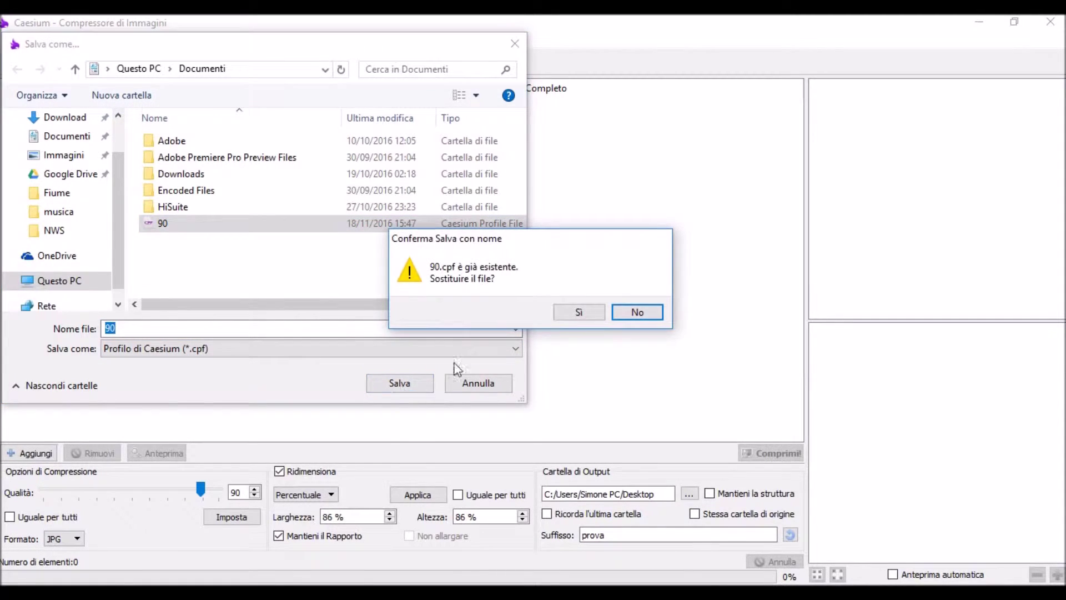
left_click(578, 320)
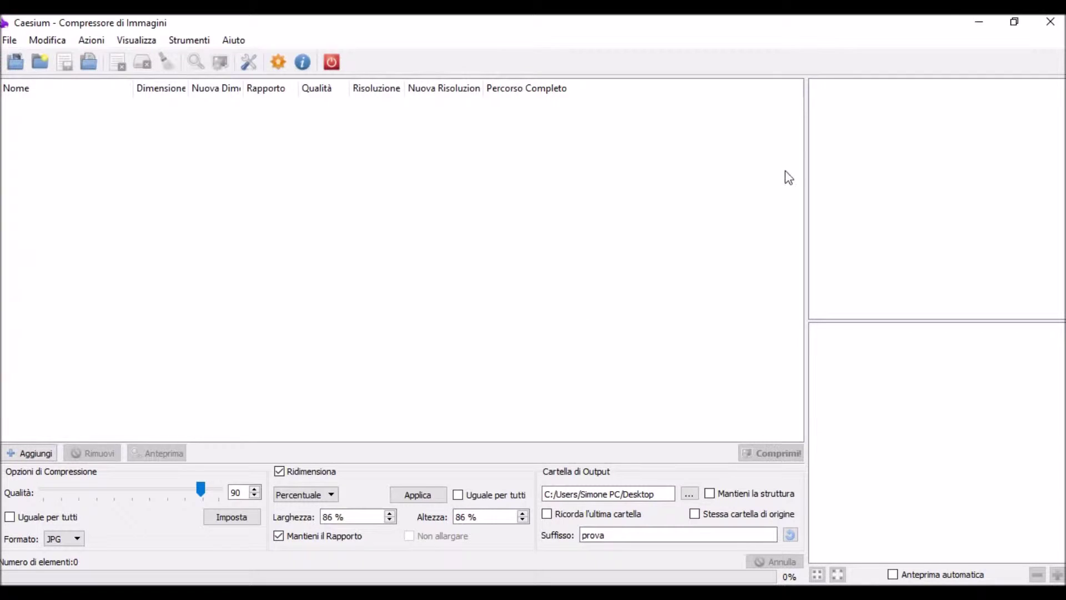
- Restart Caesium and load the saved profile 90 from Documenti
left_click(1050, 22)
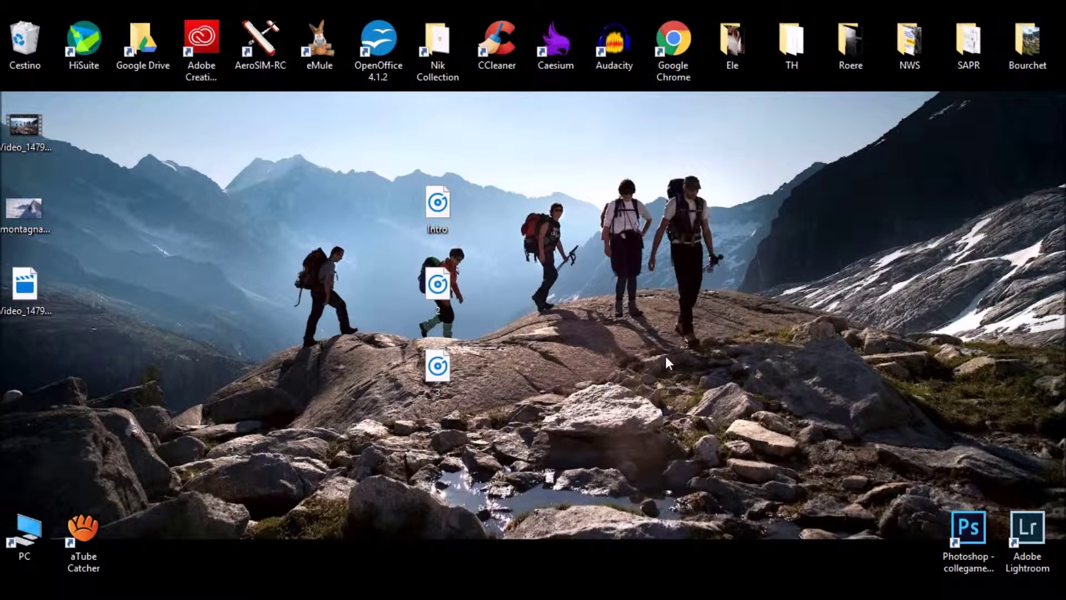
double_click(566, 54)
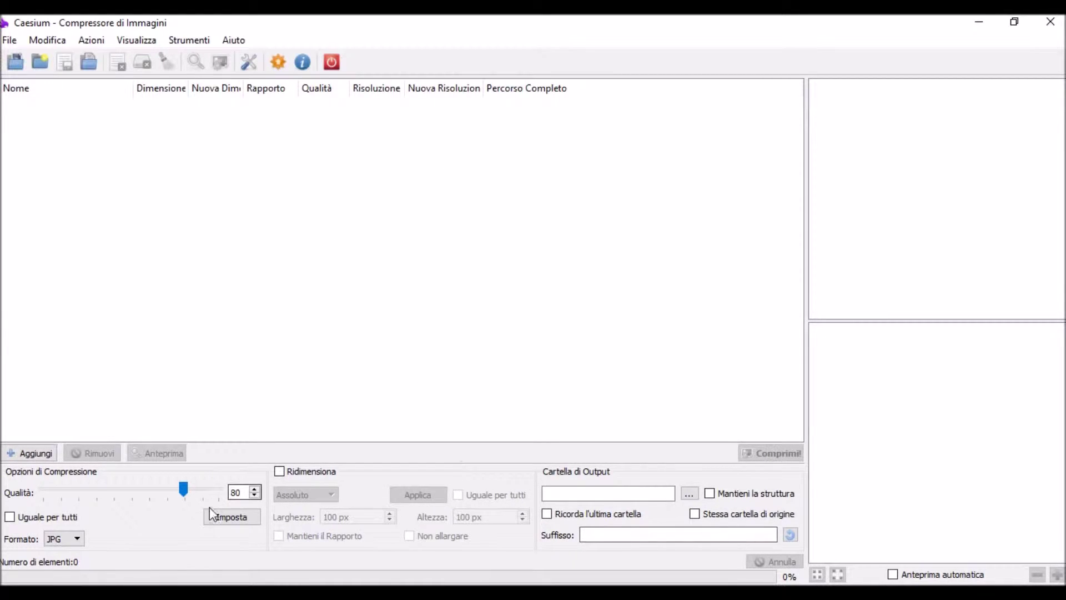
left_click(9, 40)
left_click(88, 118)
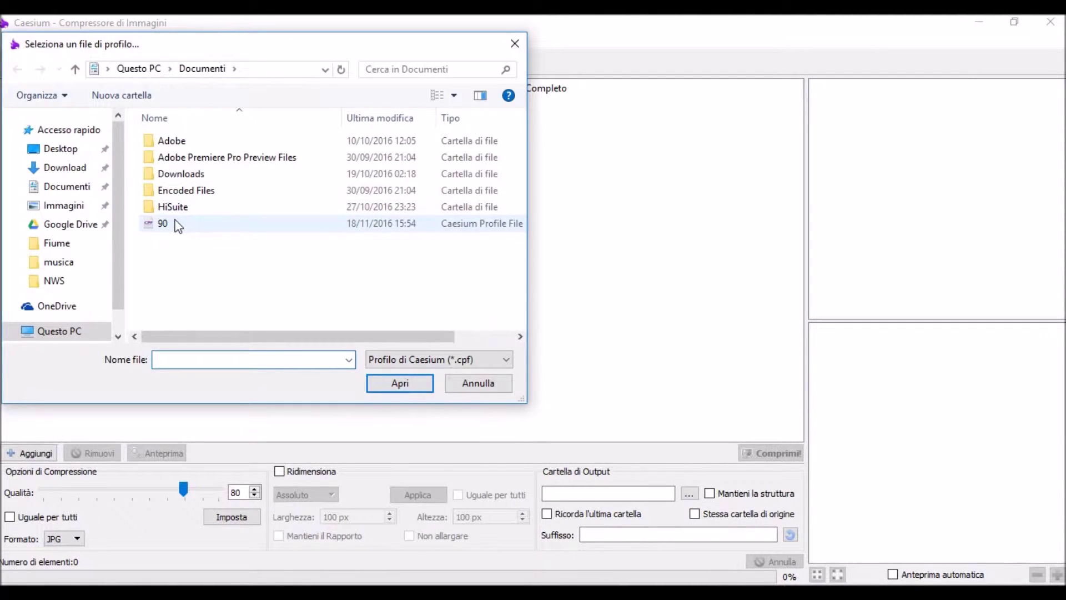
left_click(178, 225)
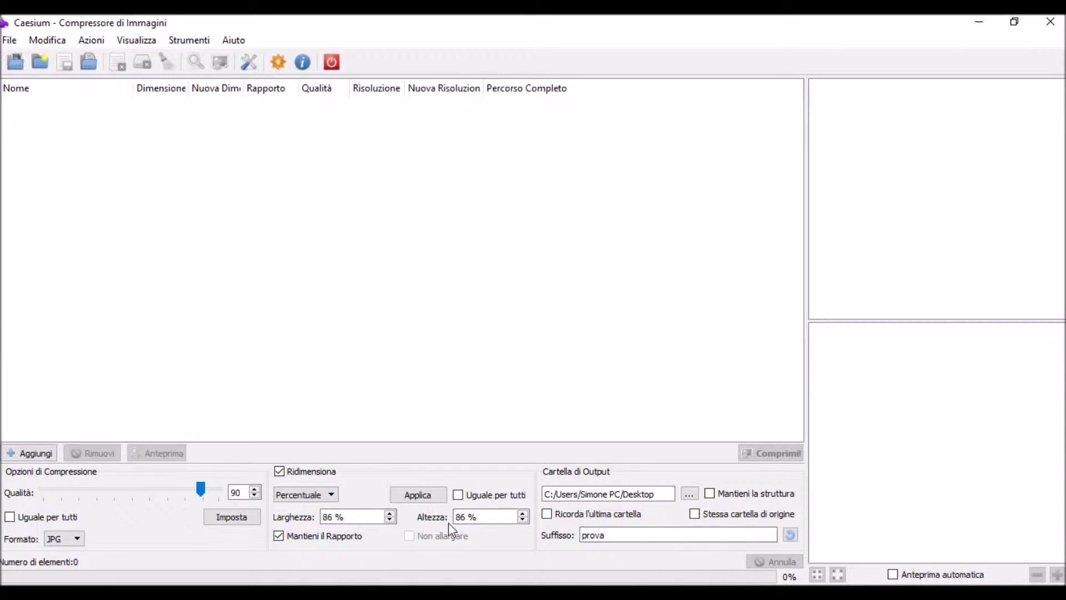
left_click(13, 42)
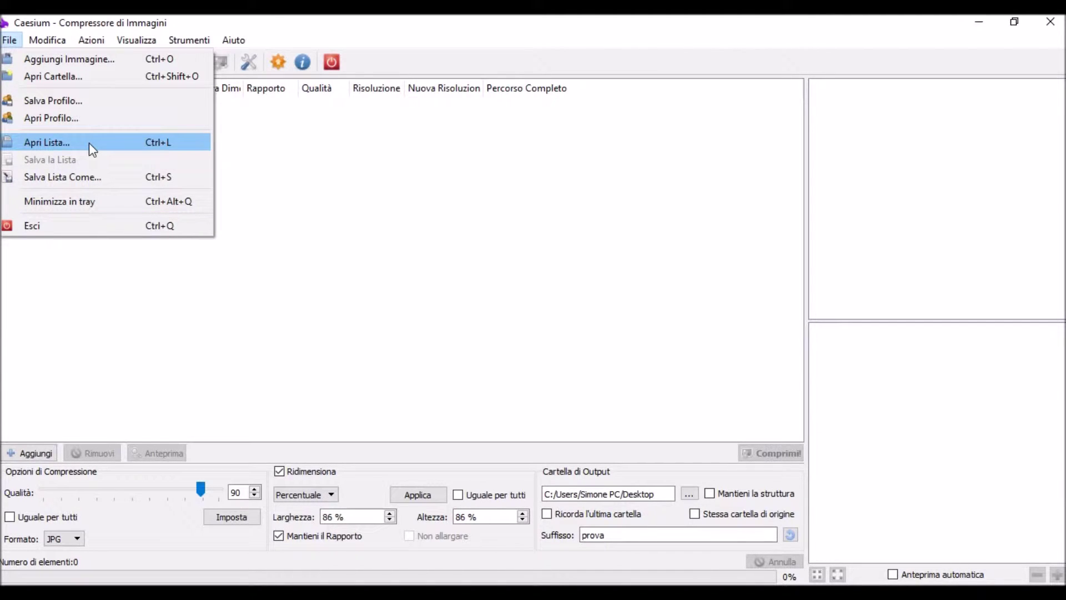
mouse_move(44, 42)
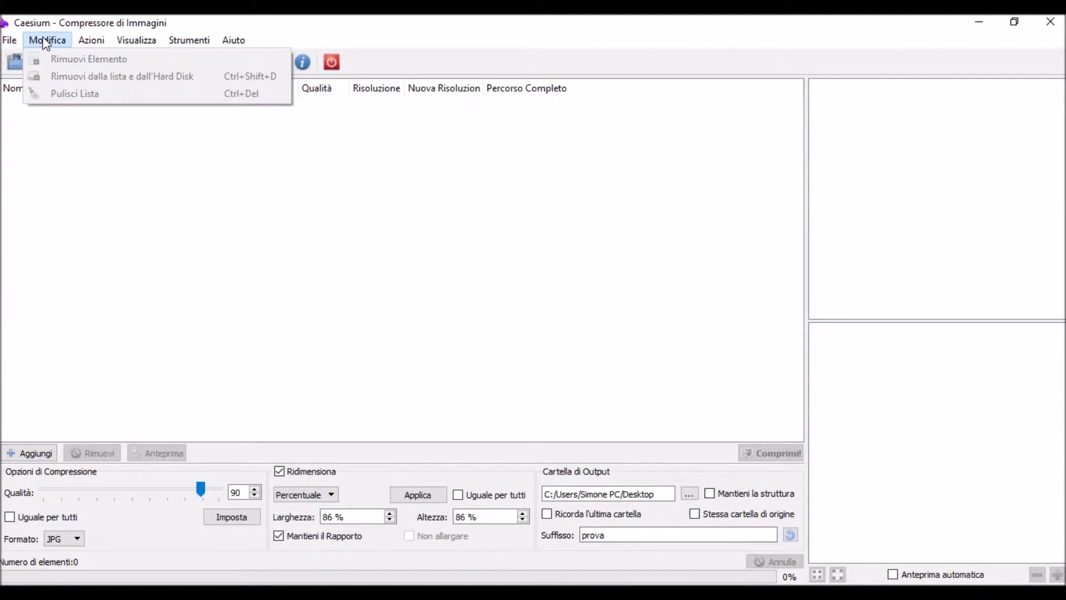
mouse_move(90, 45)
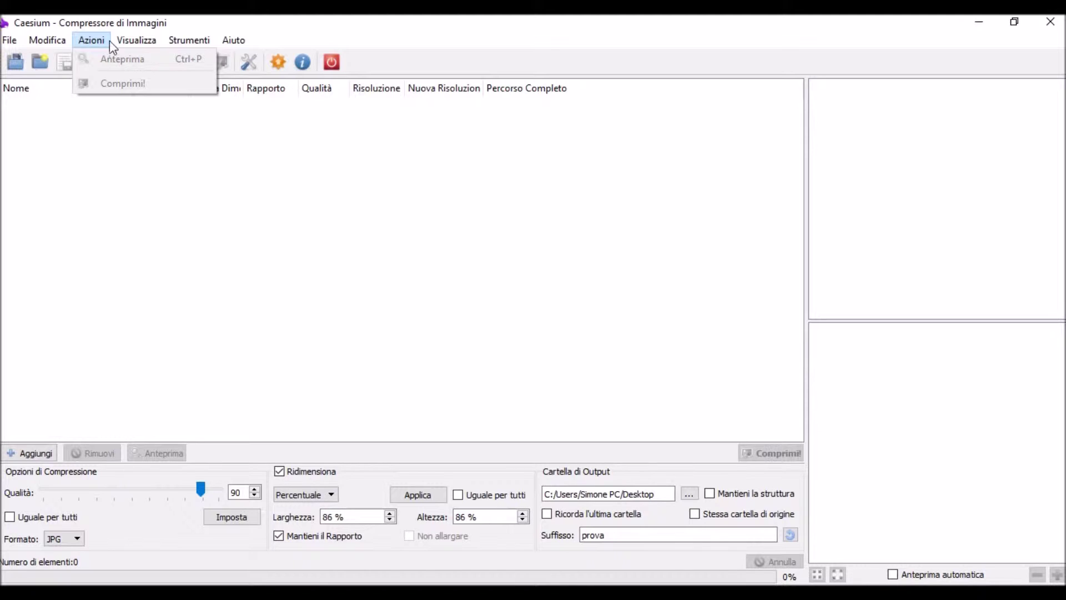
- Hide the toolbar and show it again
mouse_move(136, 45)
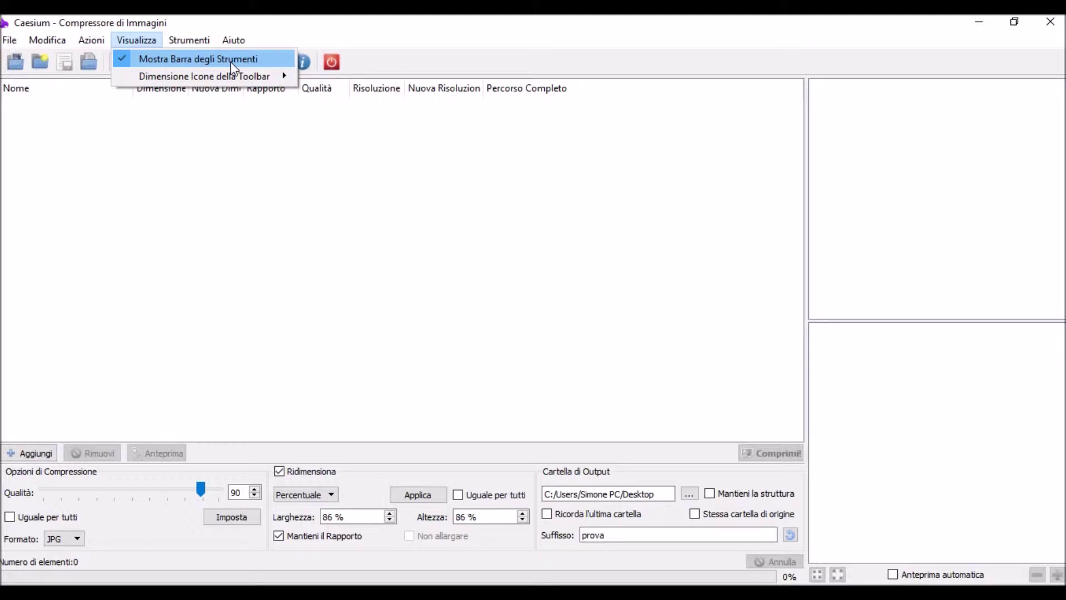
left_click(231, 59)
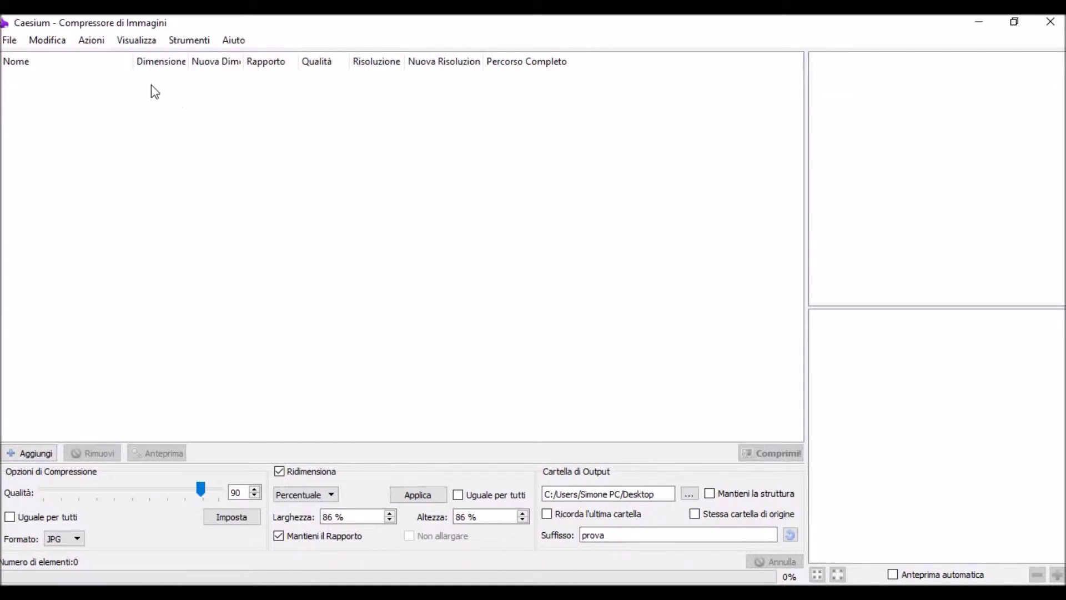
left_click(149, 44)
left_click(175, 58)
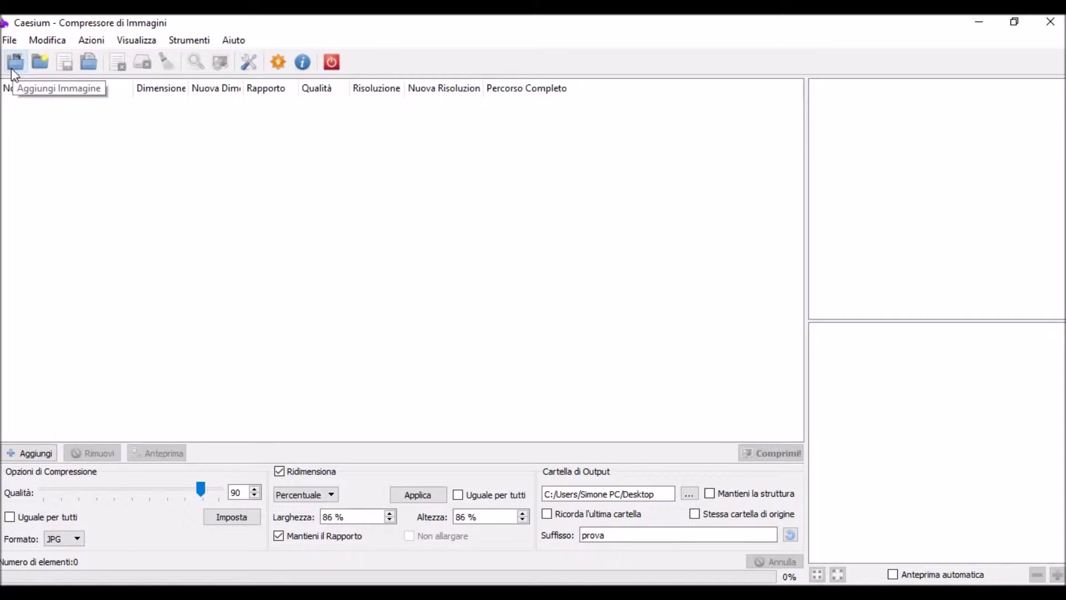
- Enlarge the toolbar icons to 32x32 and return them to 24x24
left_click(136, 40)
mouse_move(262, 76)
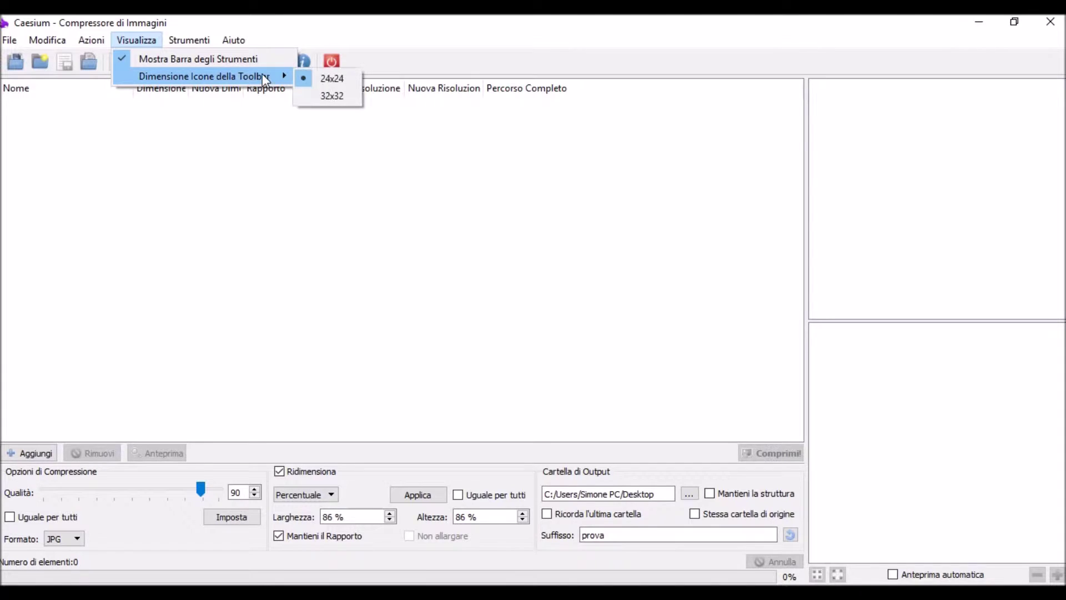
left_click(328, 96)
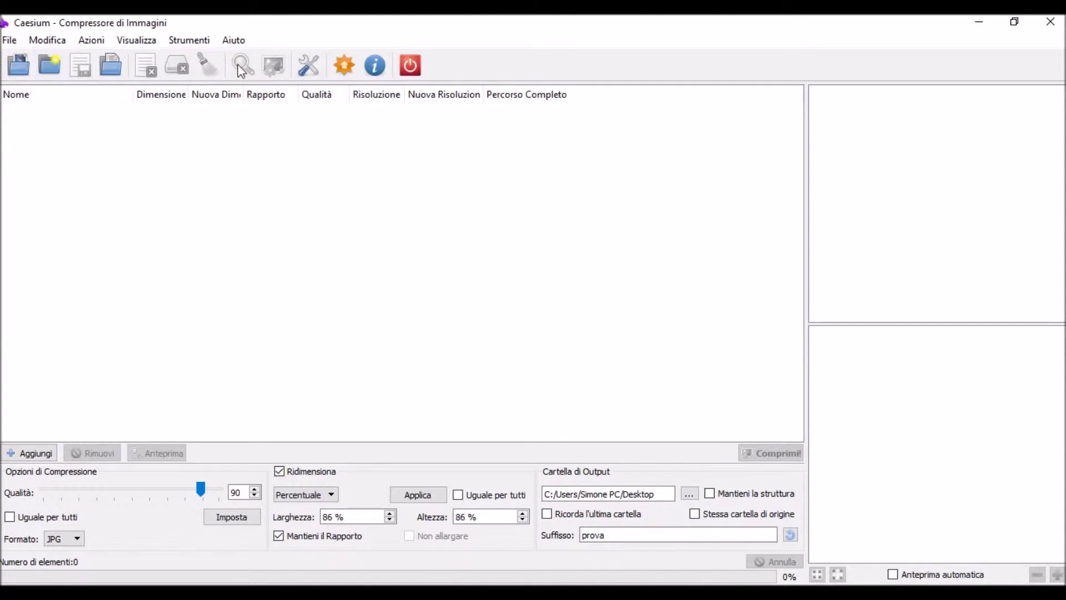
left_click(136, 40)
mouse_move(237, 75)
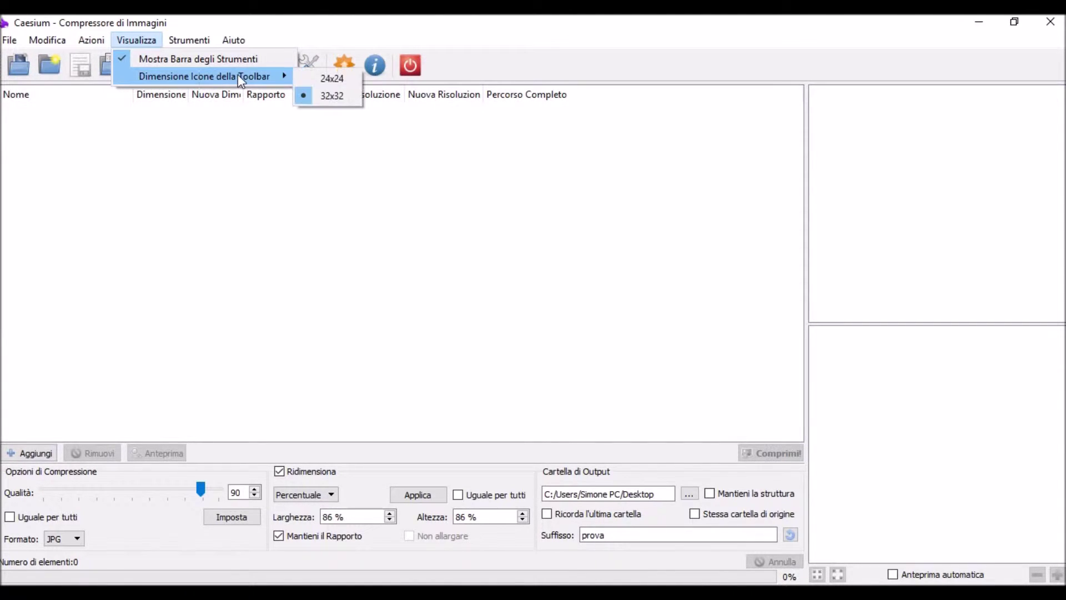
left_click(332, 77)
- Review the general and compression options, set the program language to Italiano, and apply the change
left_click(192, 39)
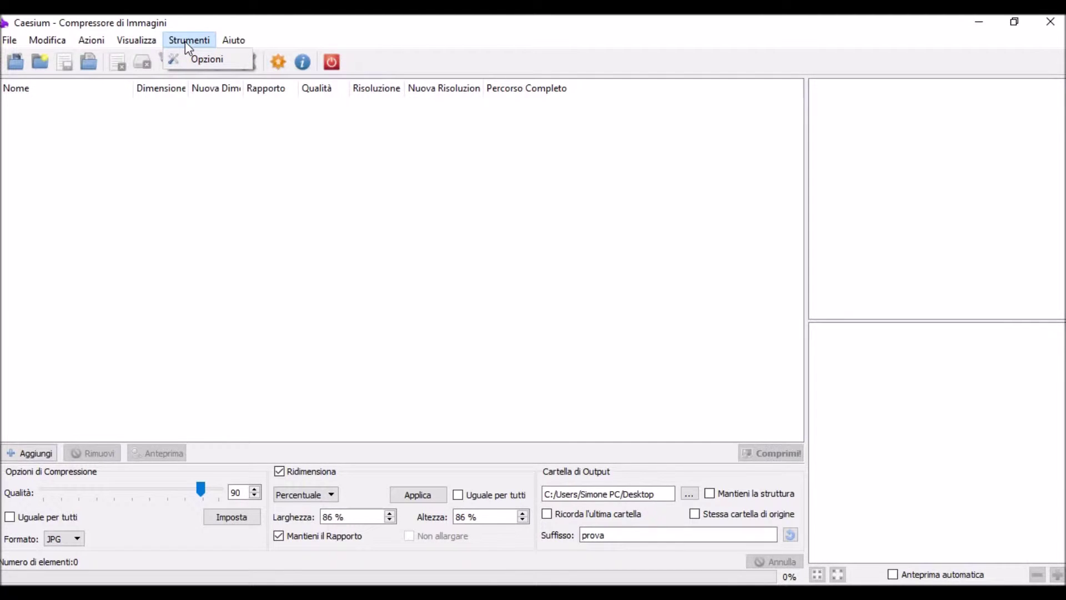
left_click(198, 57)
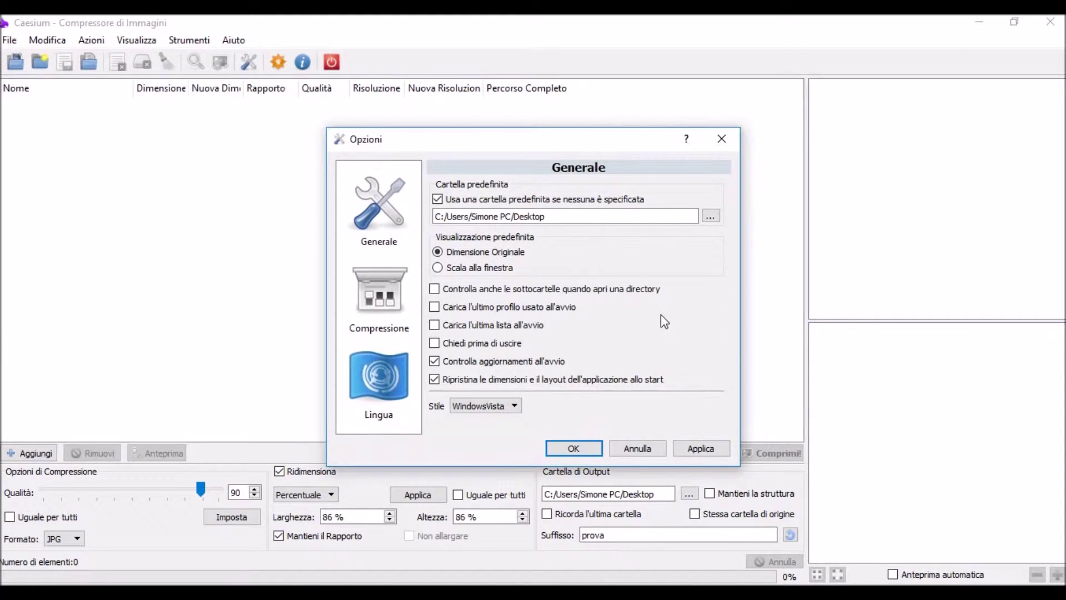
left_click(393, 287)
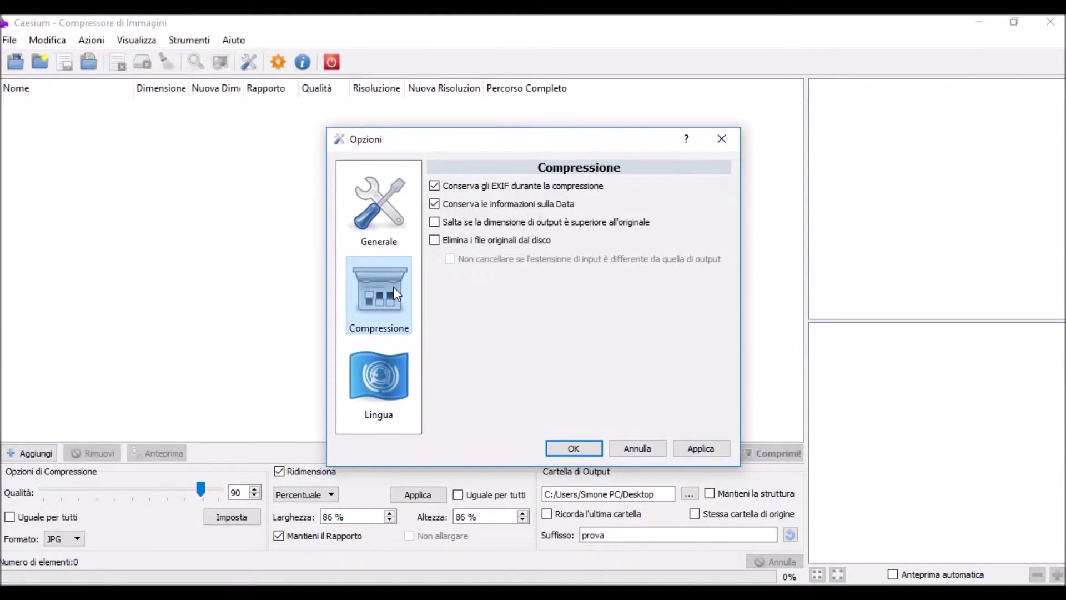
left_click(394, 381)
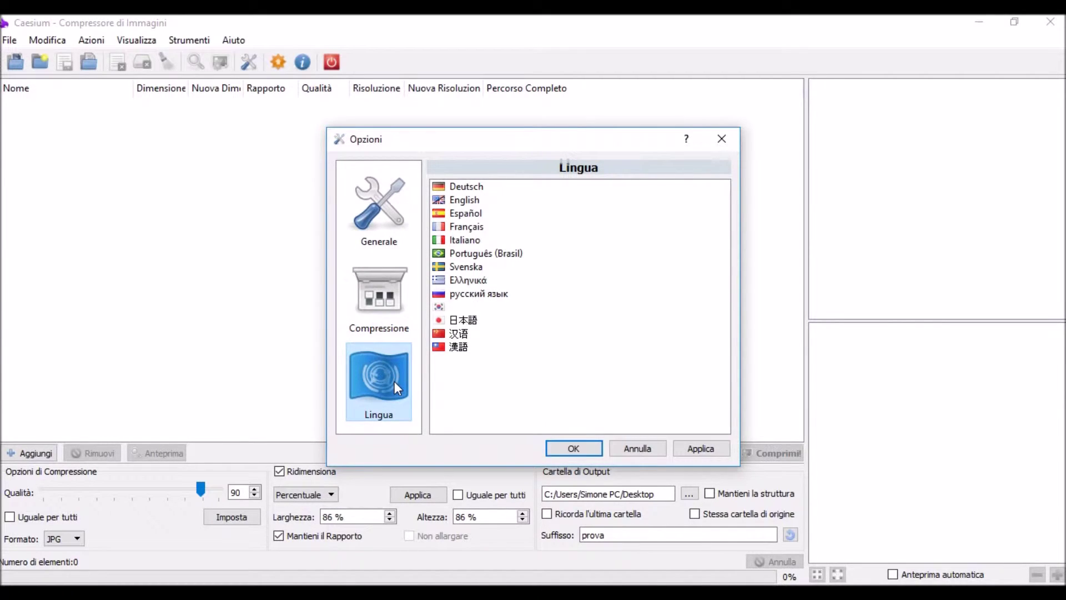
left_click(486, 240)
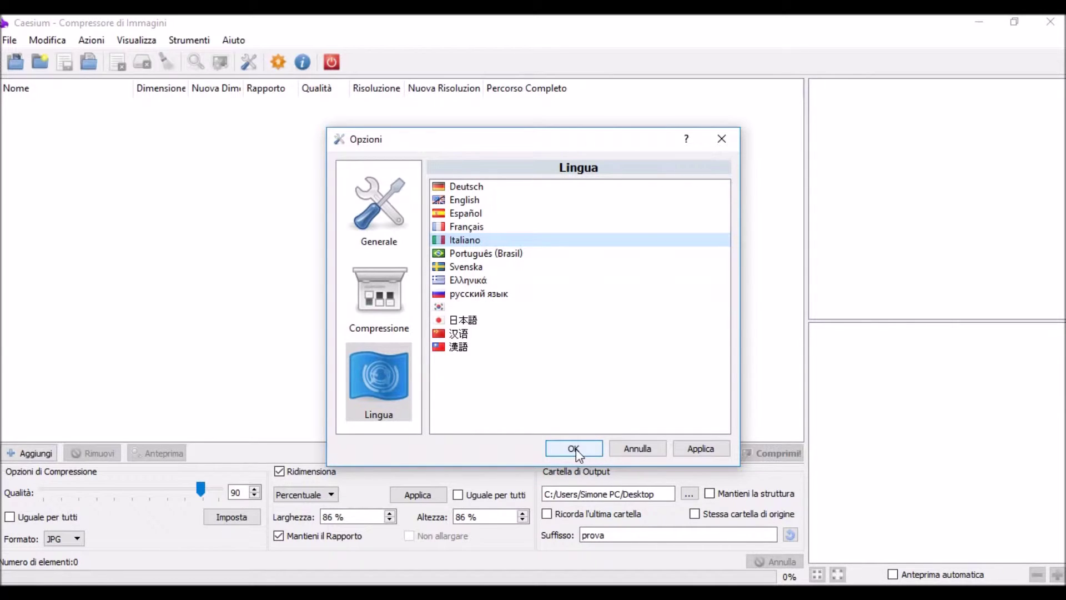
left_click(700, 448)
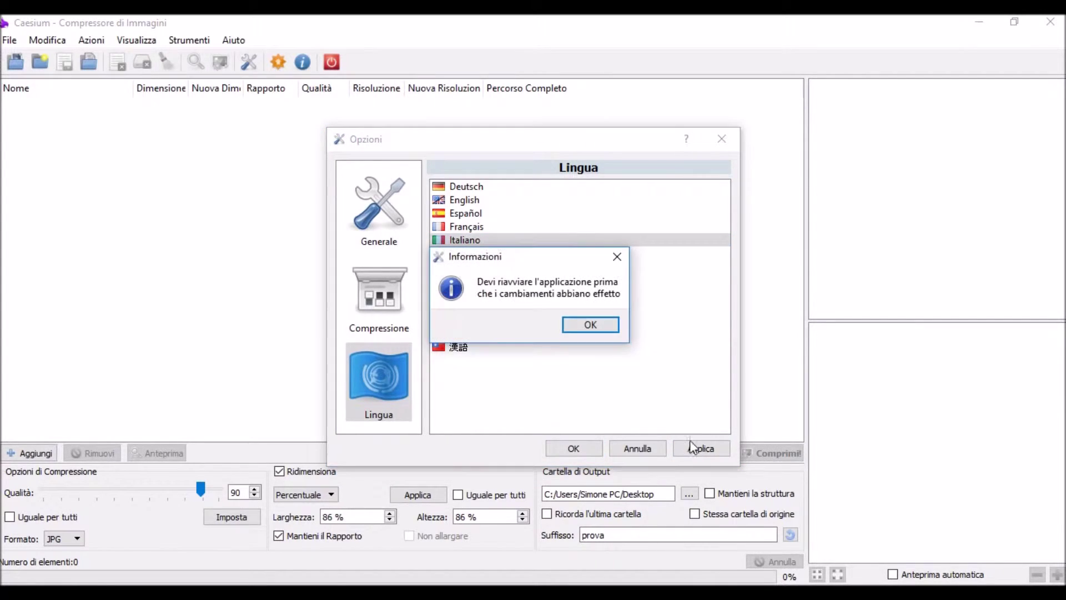
left_click(602, 327)
left_click(583, 450)
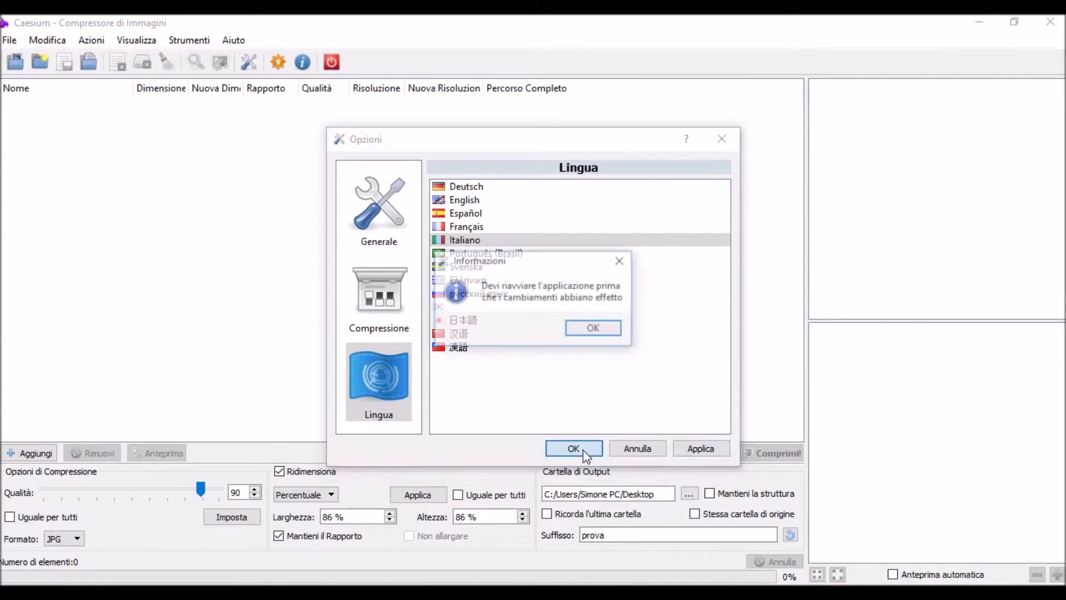
left_click(601, 333)
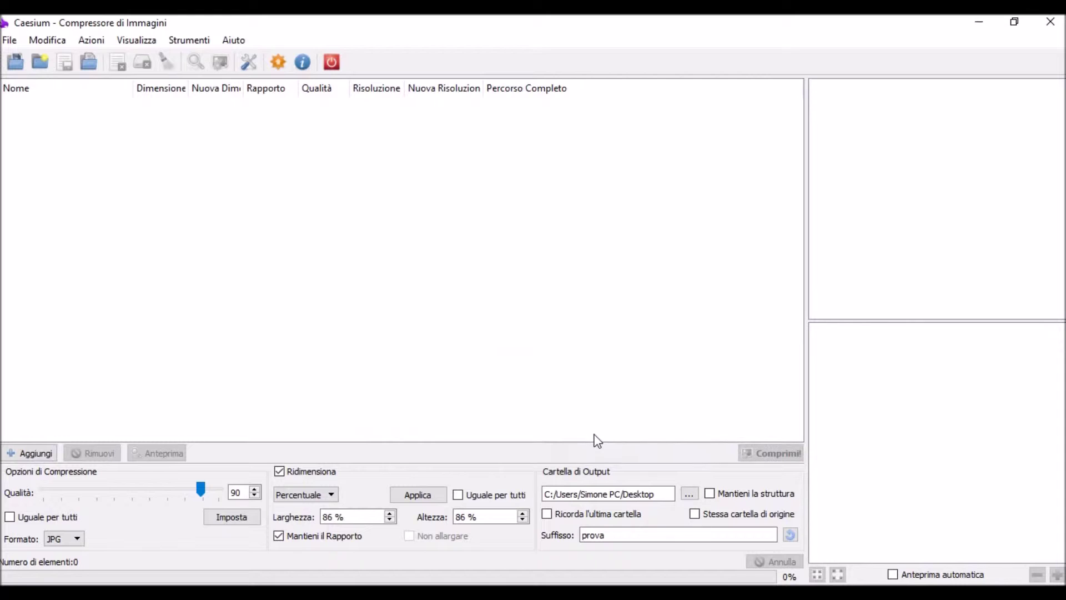
left_click(237, 41)
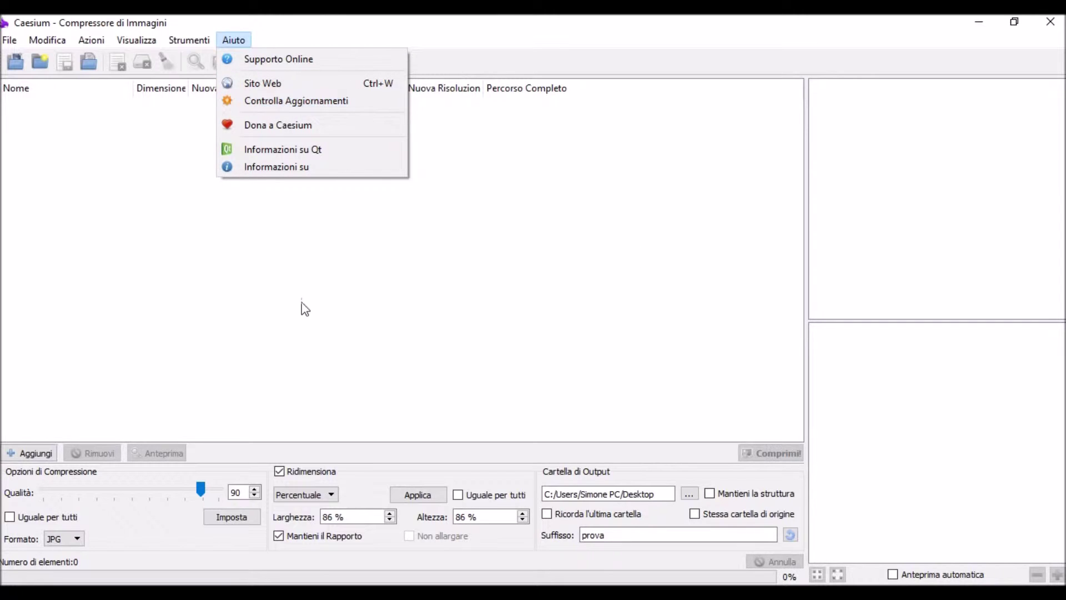
left_click(314, 291)
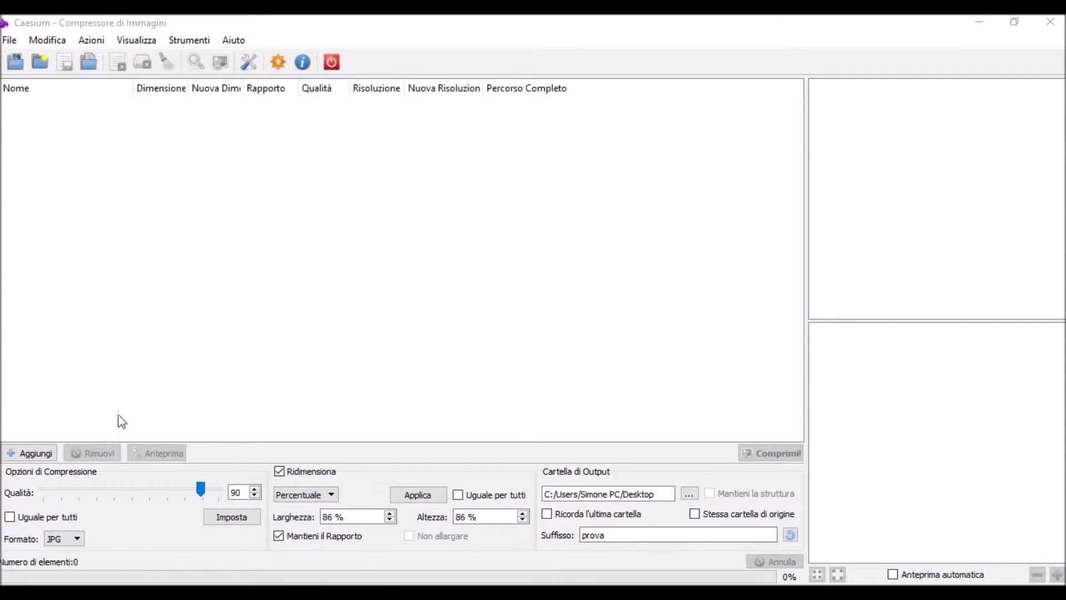
- Add the photo prove tramonto 2.JPG from the Desktop to the compression list
left_click(16, 62)
left_click(60, 148)
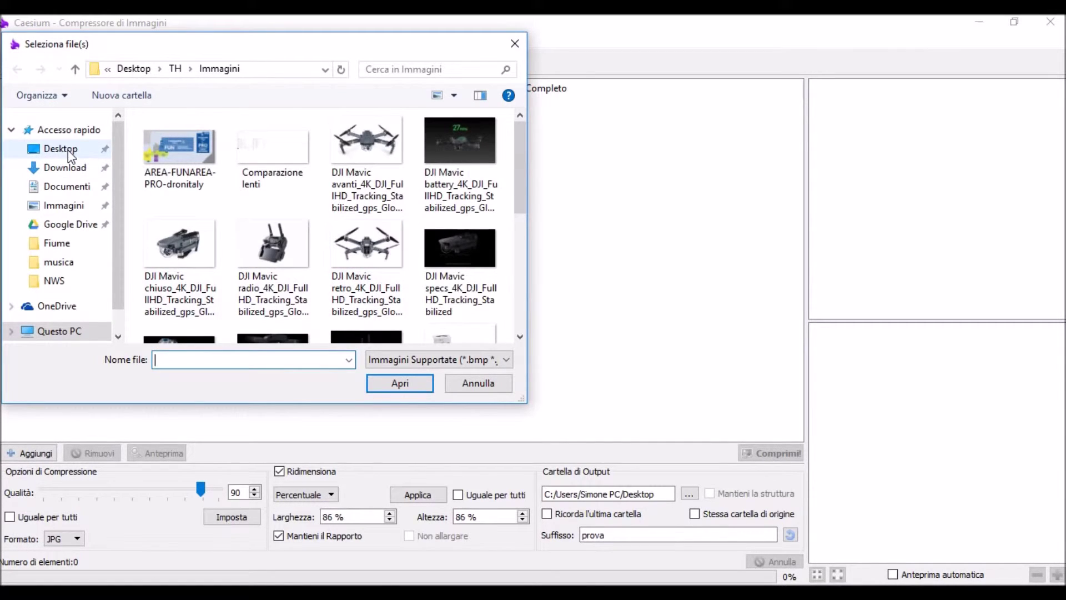
left_click(188, 146)
left_click(400, 383)
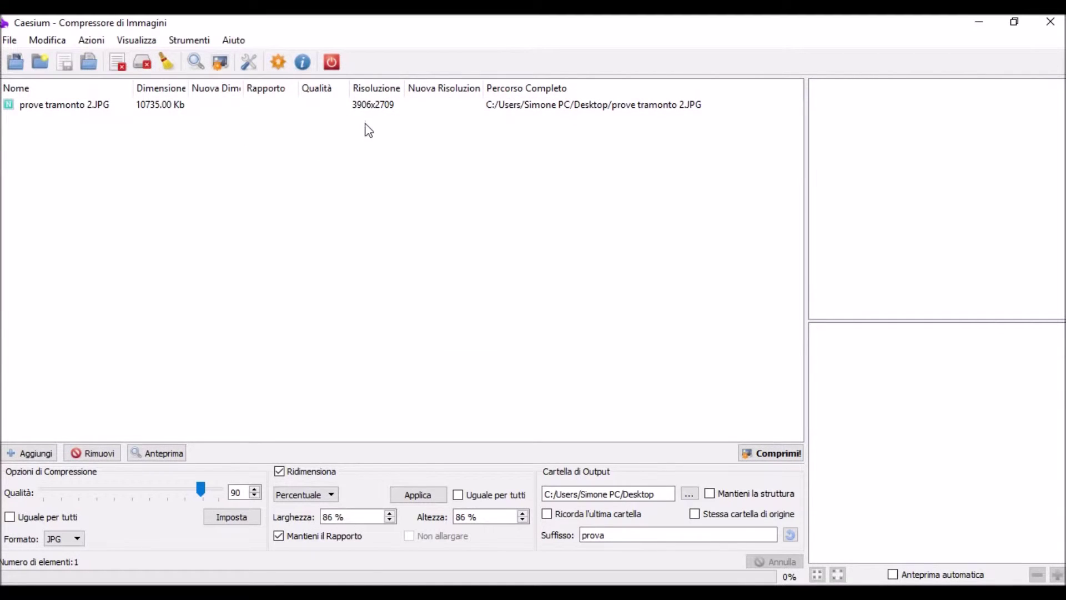
- Apply quality 90 to prove tramonto 2.JPG and turn off resizing
left_click(383, 108)
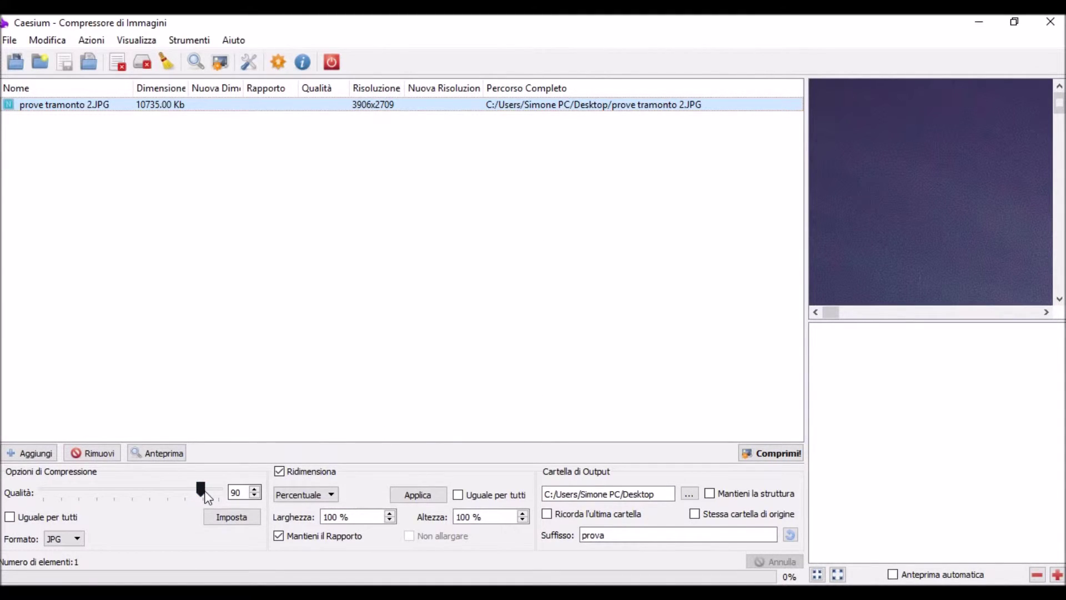
left_click(237, 518)
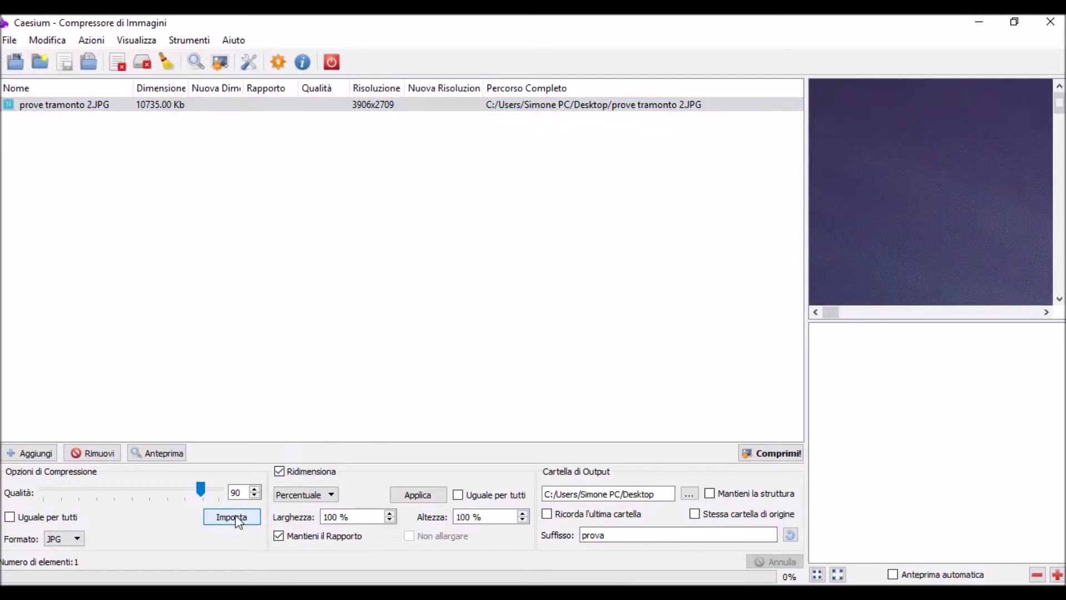
left_click(288, 474)
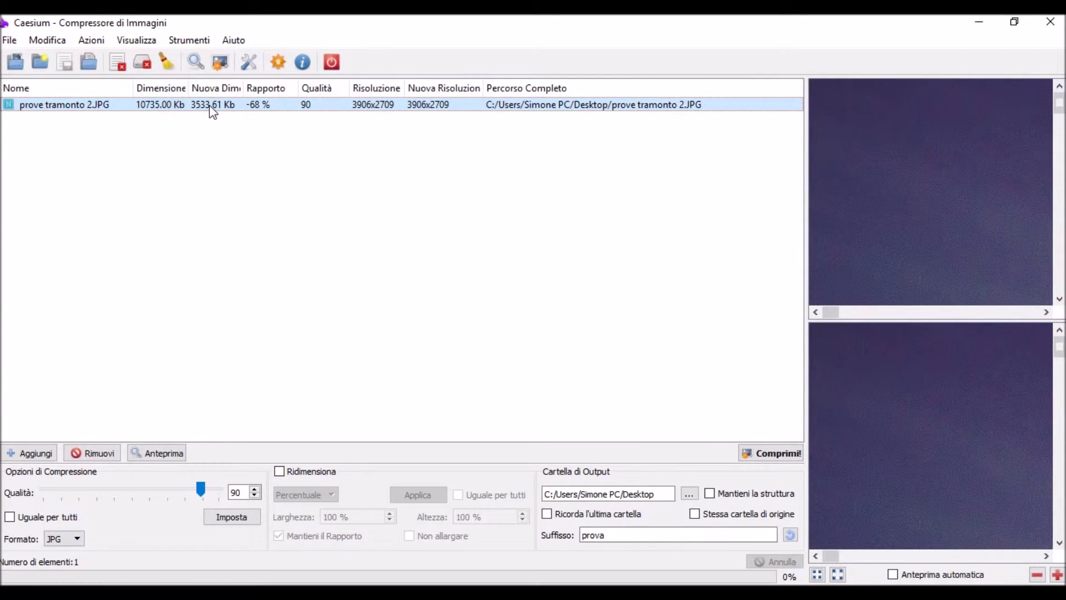
- Compare the original and compressed previews of the photo around the trees, the sky and the sun
left_click_drag(1060, 346, 1059, 443)
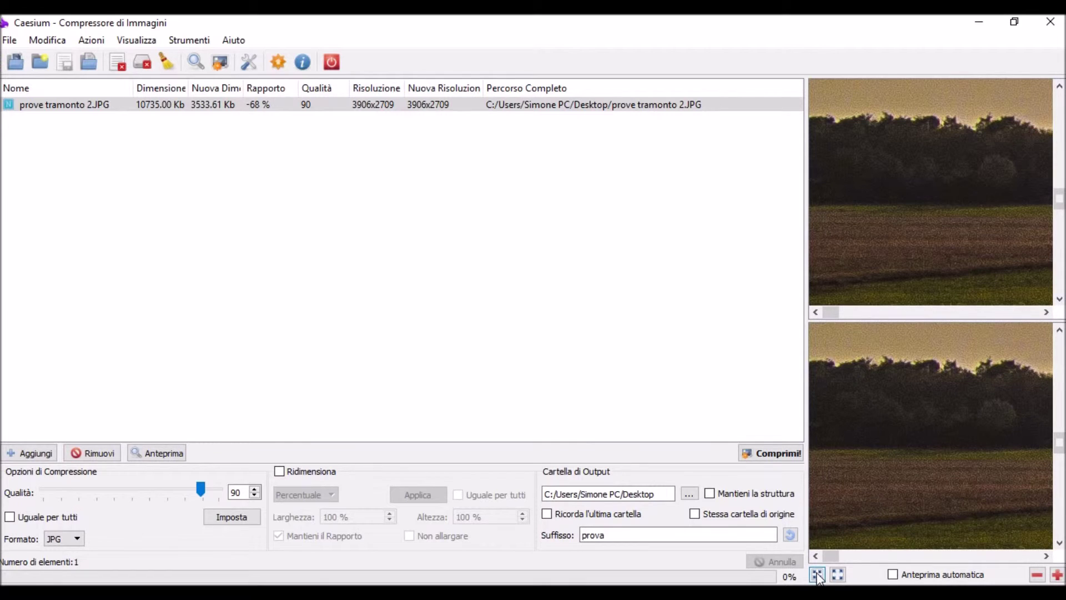
left_click_drag(830, 556, 892, 555)
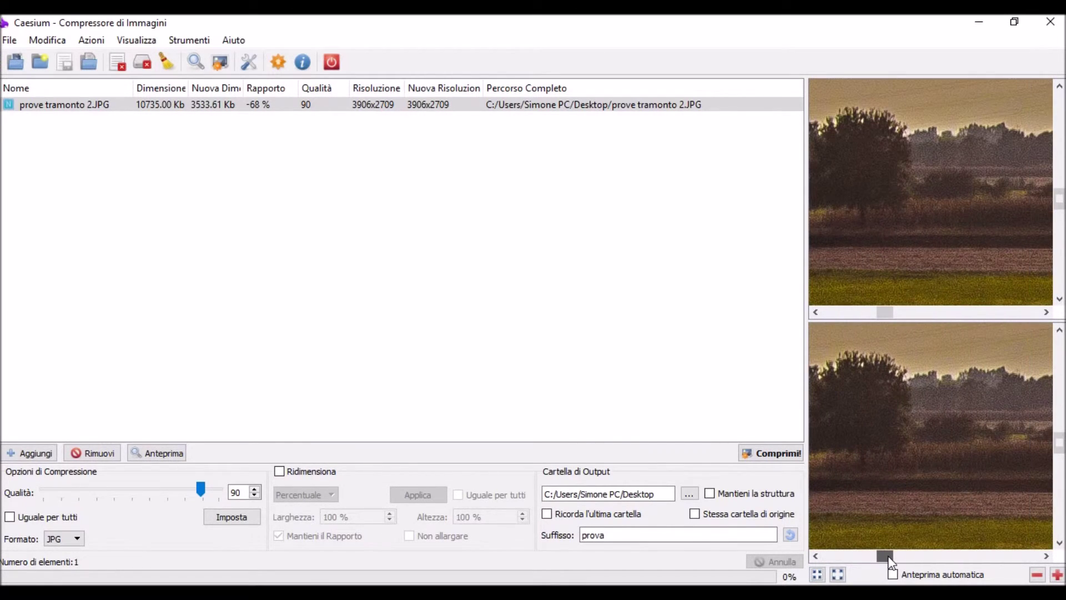
left_click_drag(1058, 454, 1058, 388)
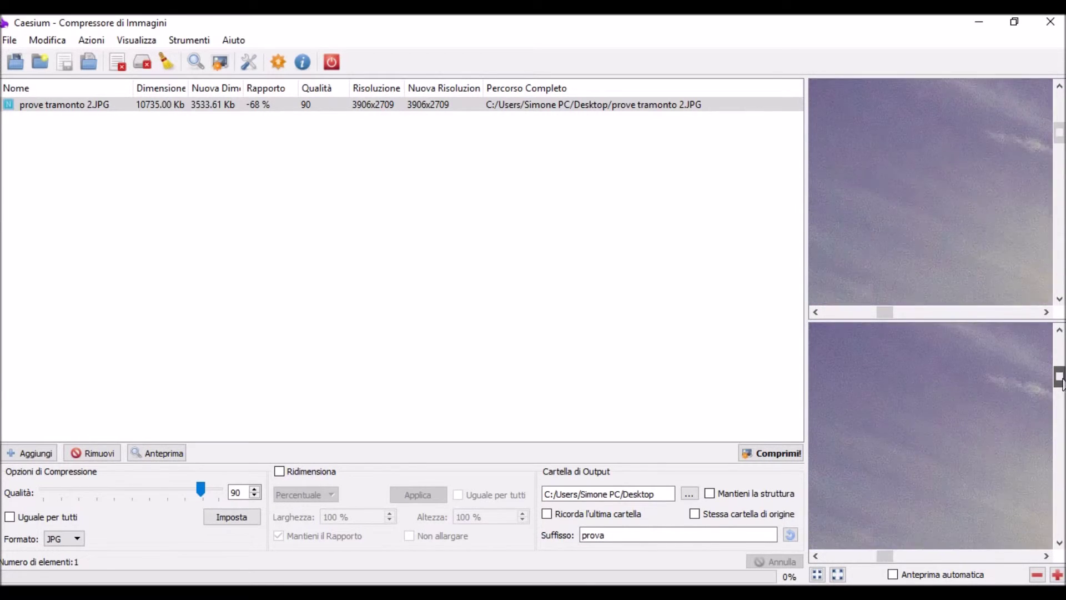
mouse_move(896, 557)
left_mouse_down()
mouse_move(930, 556)
mouse_move(916, 553)
left_mouse_up()
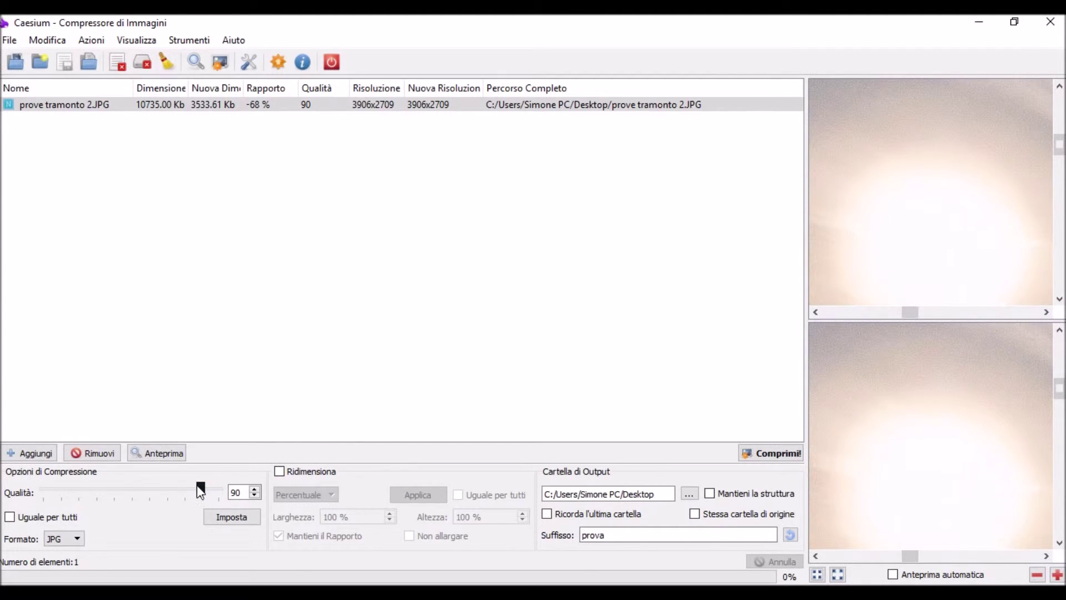
- Lower the compression quality to 60 and apply it to prove tramonto 2.JPG
left_click_drag(204, 493, 149, 494)
left_click(224, 509)
left_click(260, 107)
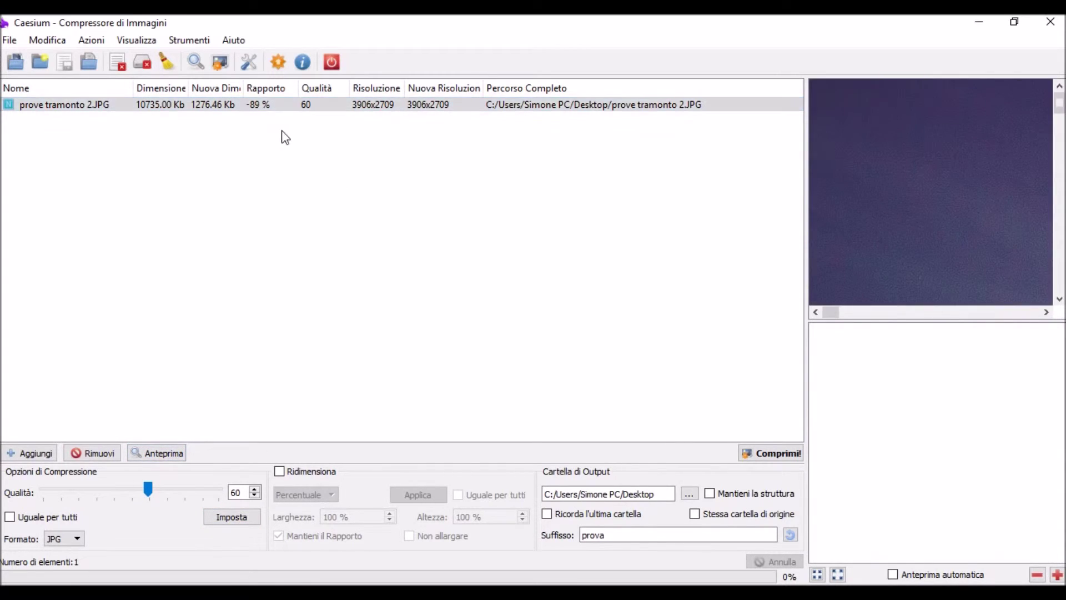